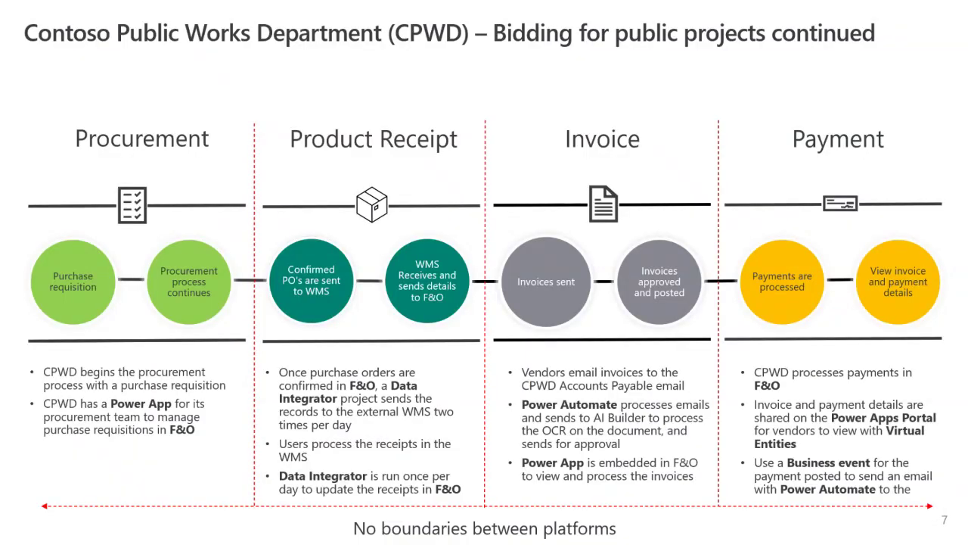
key(Right)
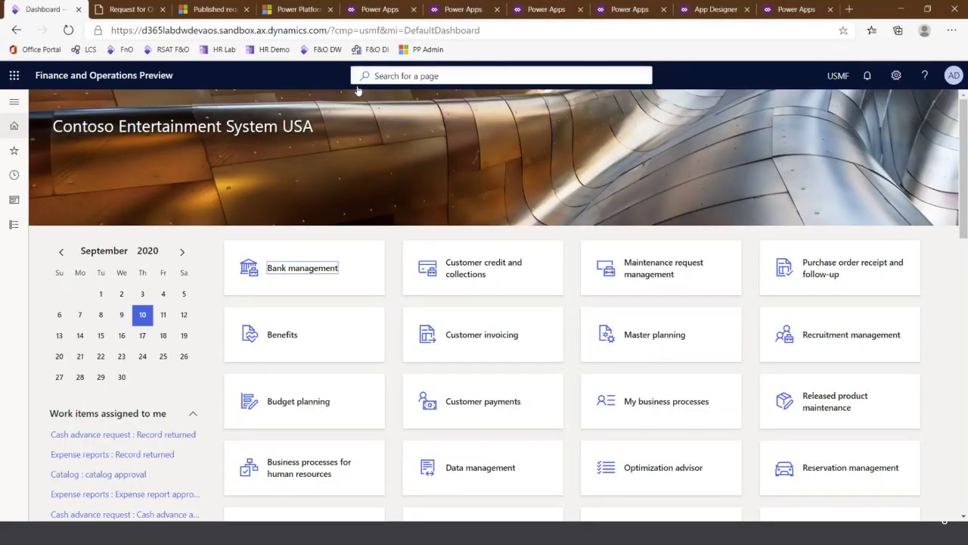
In Finance and Operations, search for "all r f q" and open the All requests for quotations page
click(414, 75)
text(all)
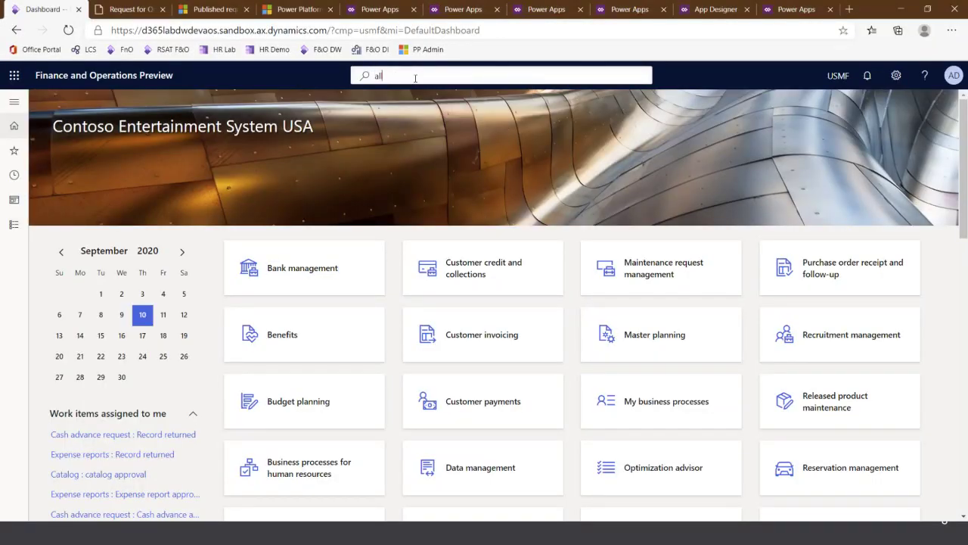
text( r f q)
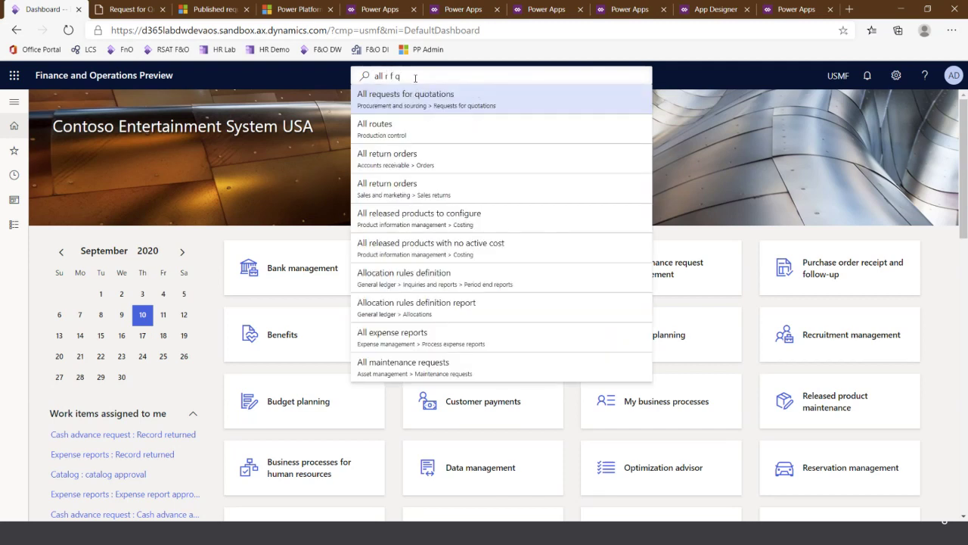
click(424, 97)
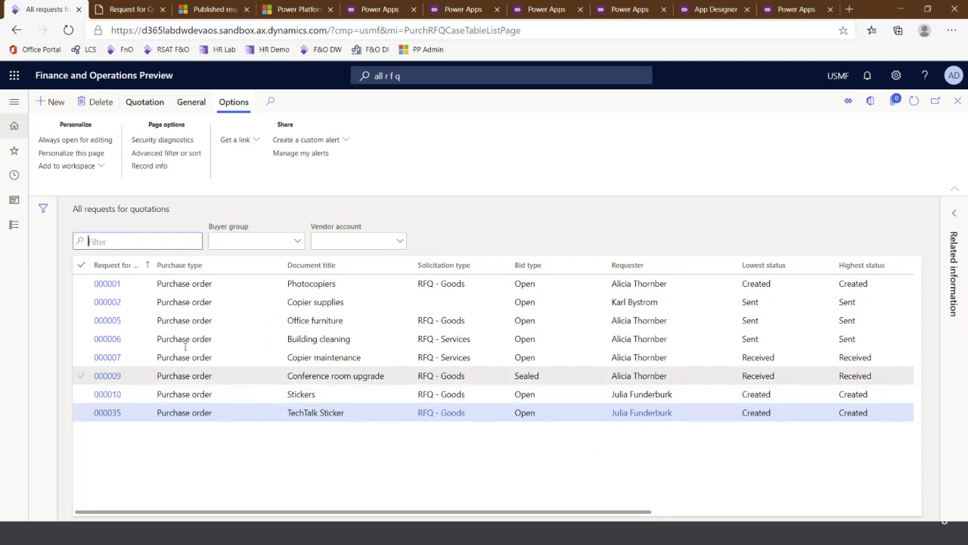
Create a new purchase order request for quotation with solicitation type RFQ - Goods
click(44, 103)
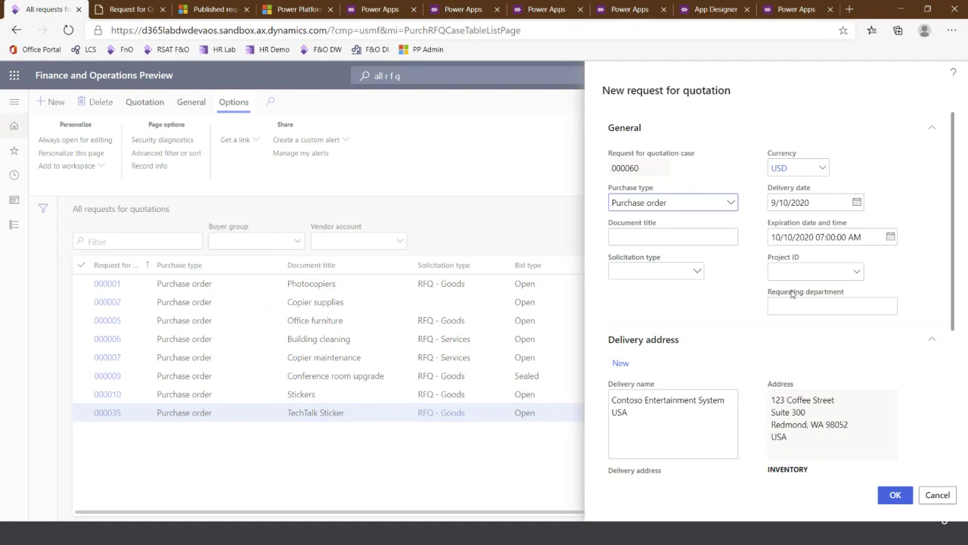
scroll(790, 298, down, 4)
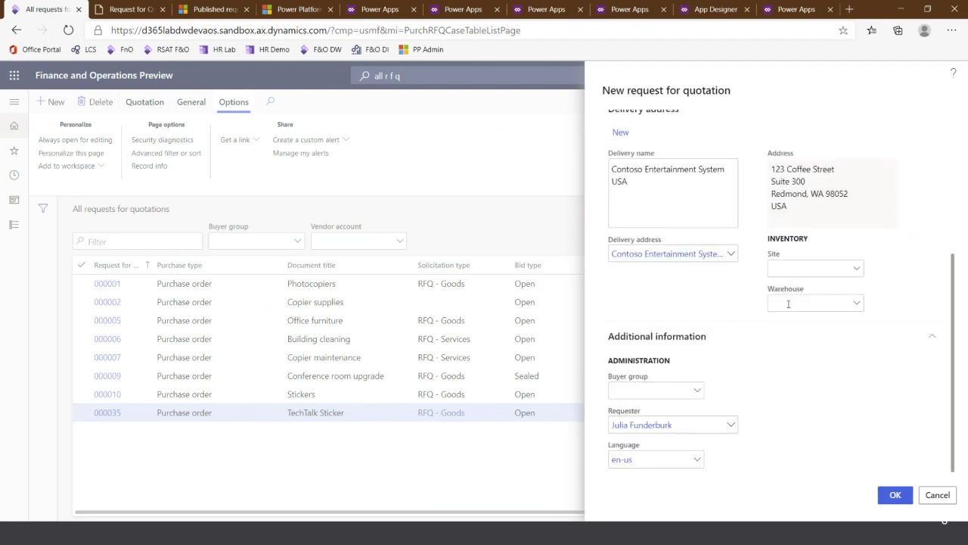
scroll(904, 463, up, 4)
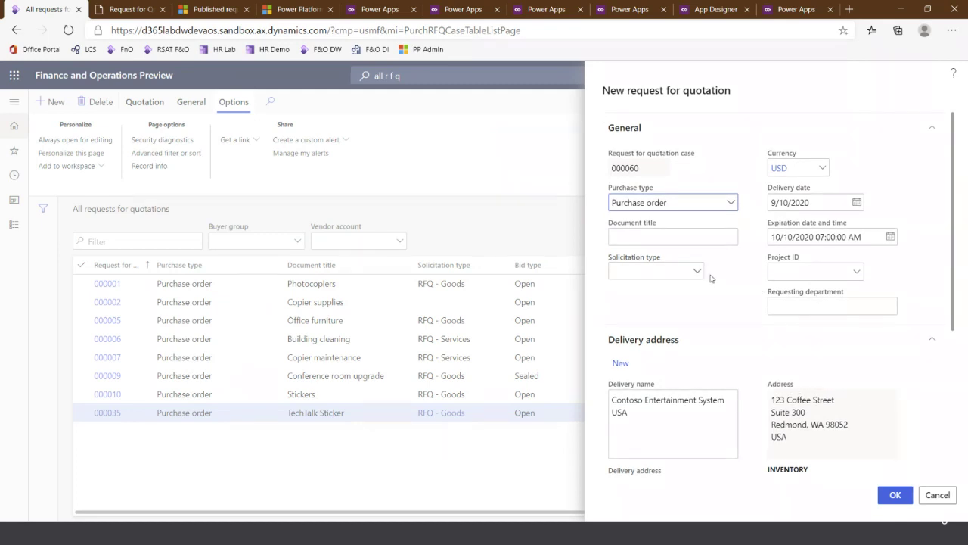
click(699, 273)
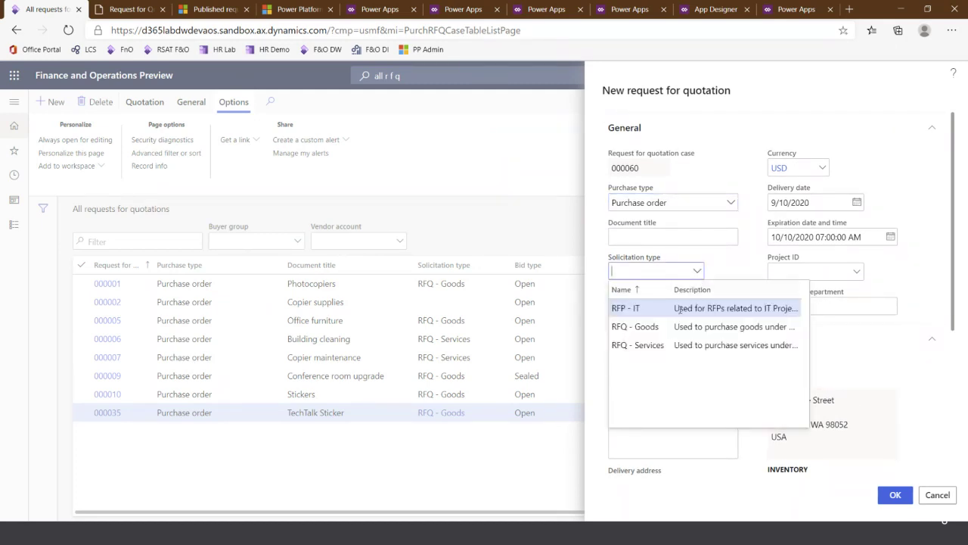
click(634, 327)
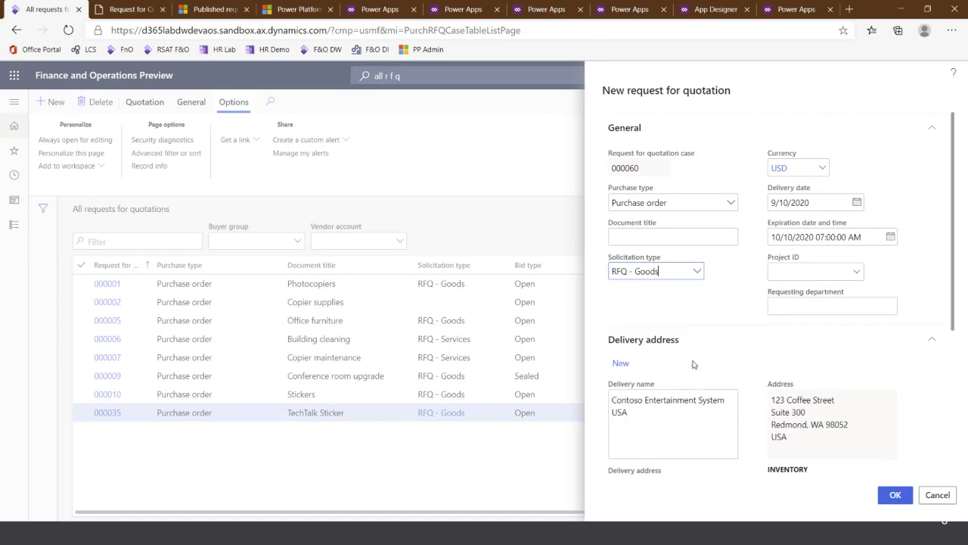
click(894, 499)
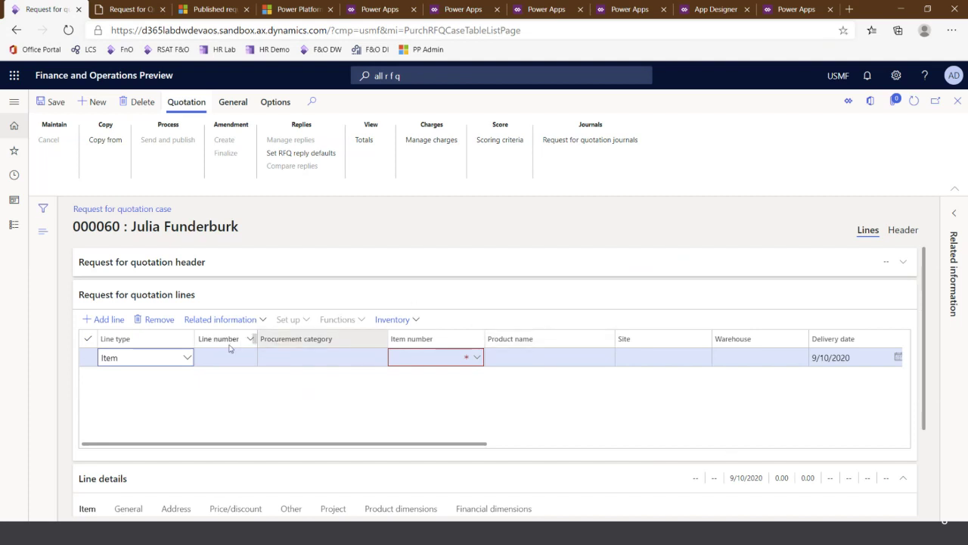
Set the first quotation line to type Category with the procurement category OFFICE AND DESK ACCESSORIES
click(187, 360)
click(115, 375)
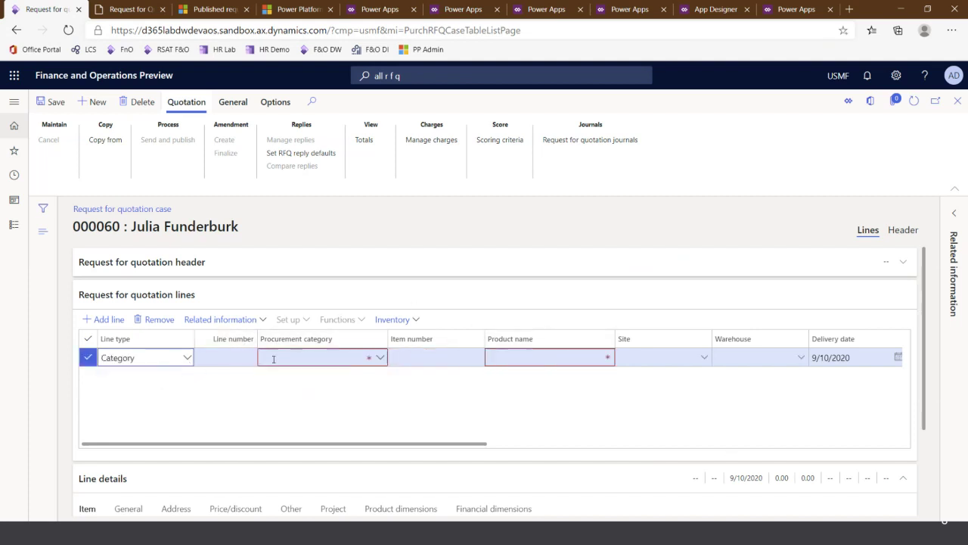
click(382, 361)
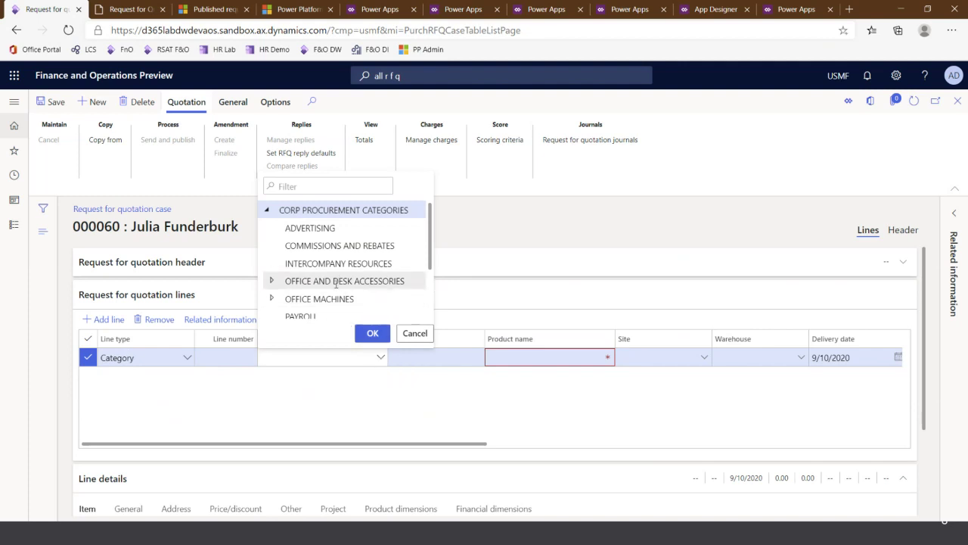
click(336, 281)
click(373, 333)
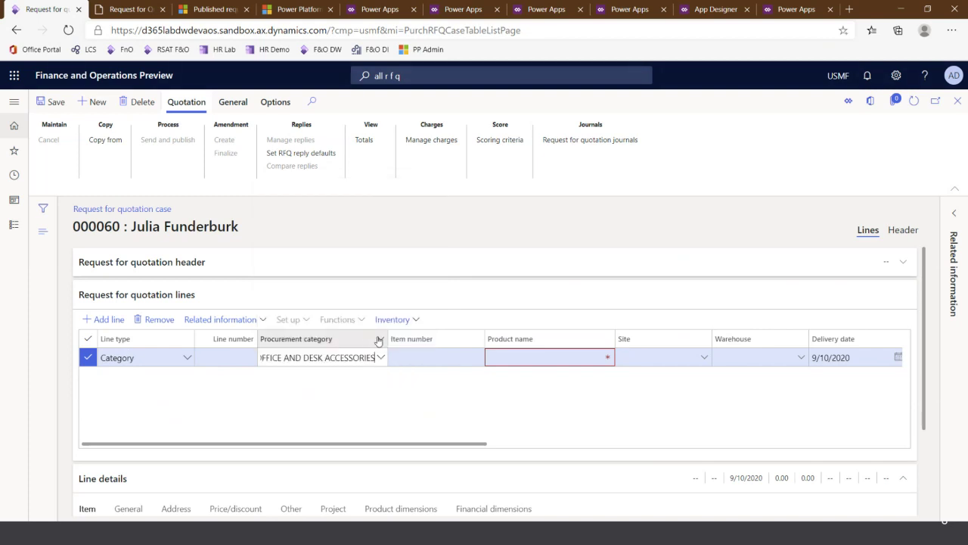
Enter TechTalk CDS Stickers as the product name of the quotation line
click(516, 360)
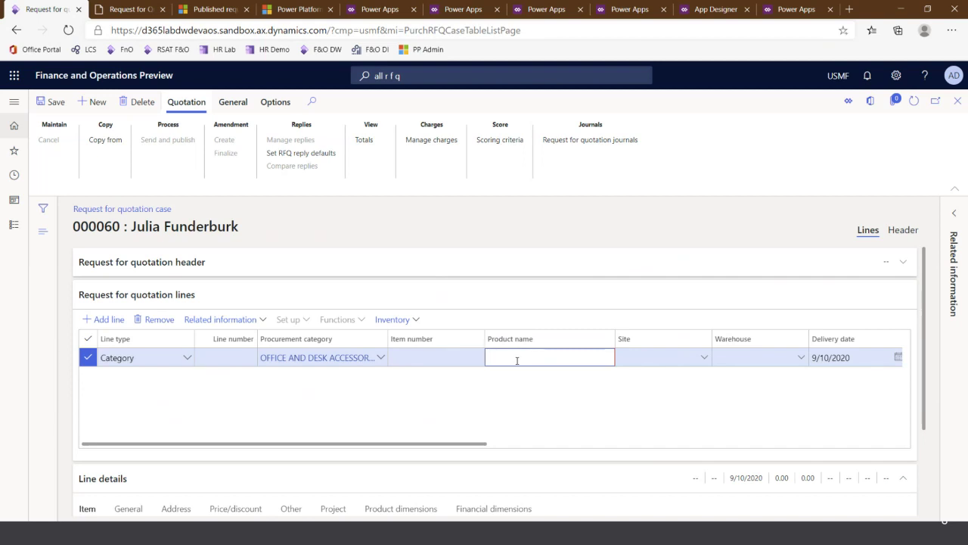
text(TechTalk CDS Stickers)
key(Tab)
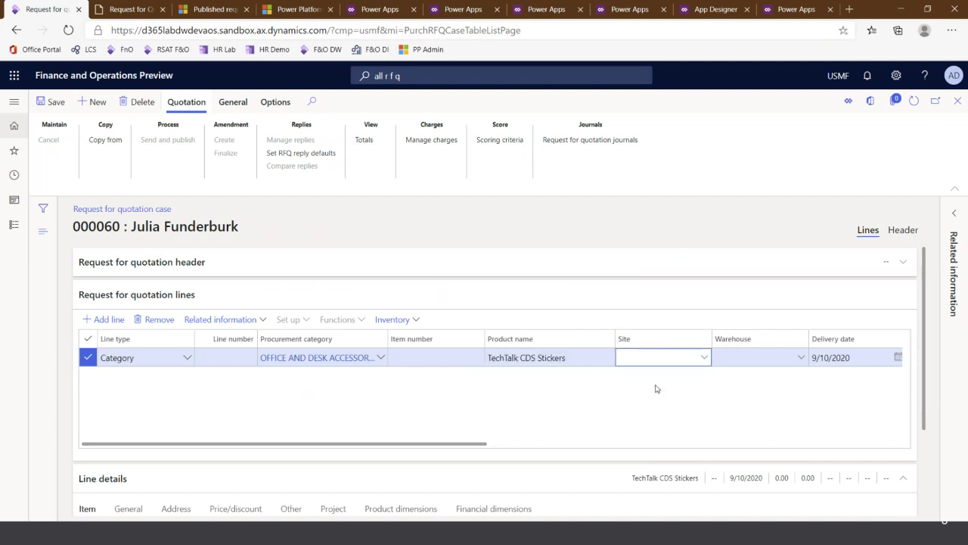
Set the sticker line's quantity to 10000 and its unit to ea
key(Tab)
key(Tab)
key(Tab)
key(Tab)
key(Tab)
key(Tab)
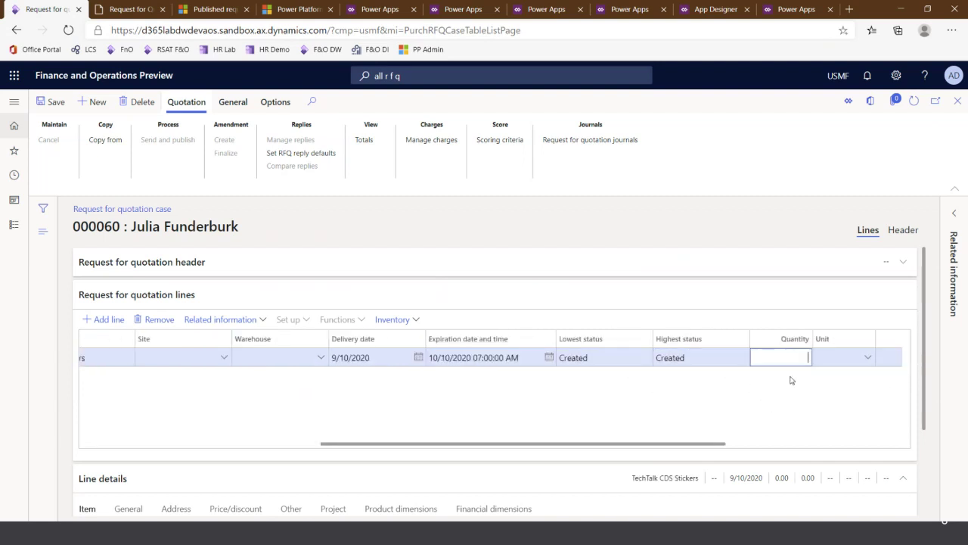
text(10000)
key(Tab)
text(ea)
key(Tab)
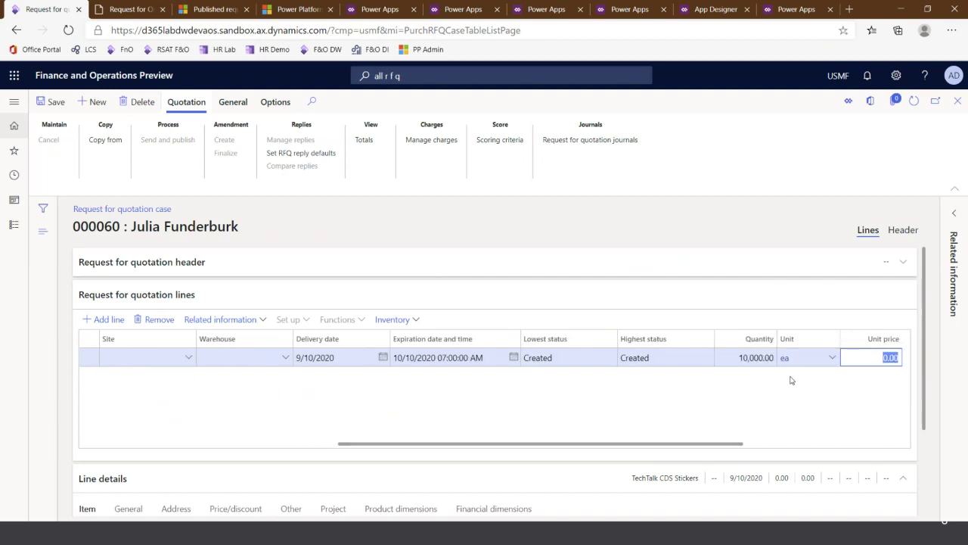
Save the request for quotation and publish it to all vendors without inviting specific ones
click(874, 357)
click(53, 103)
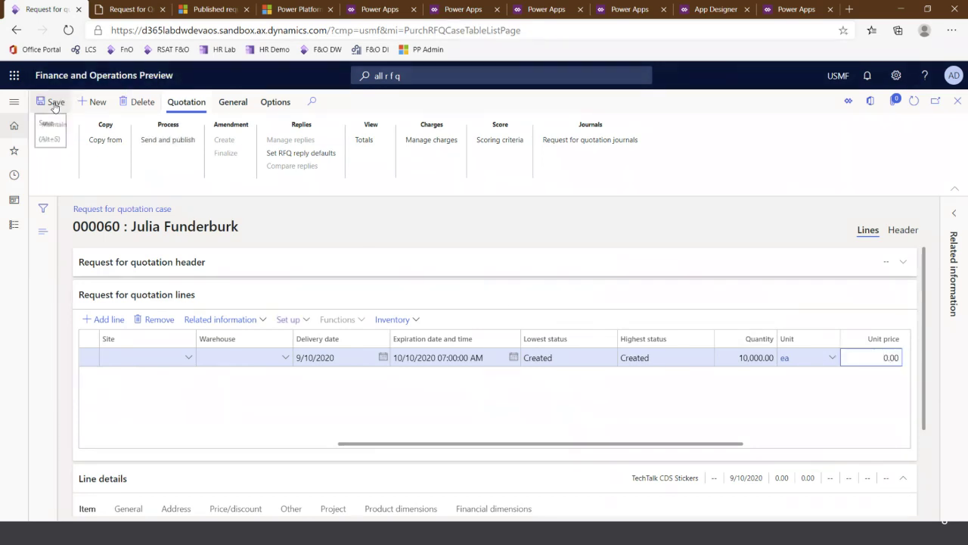
click(156, 143)
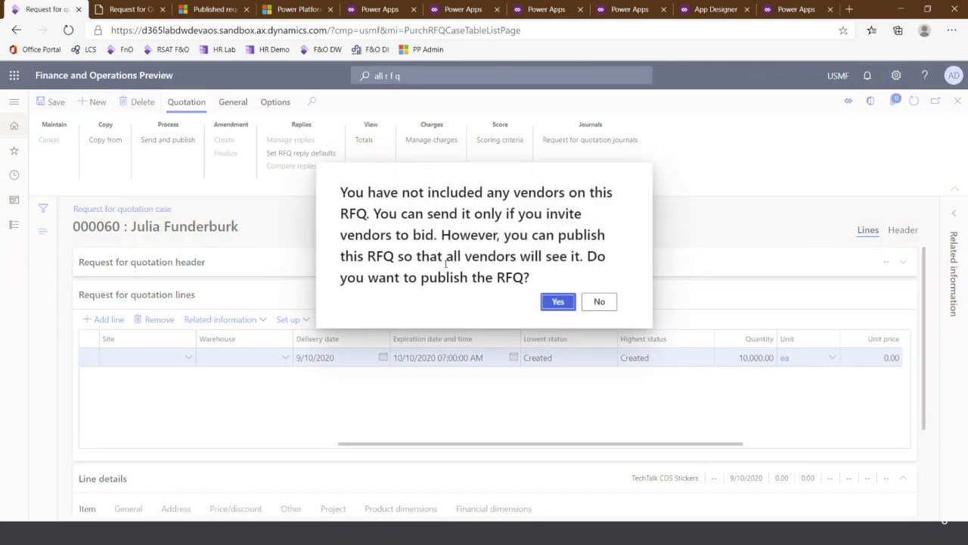
click(552, 304)
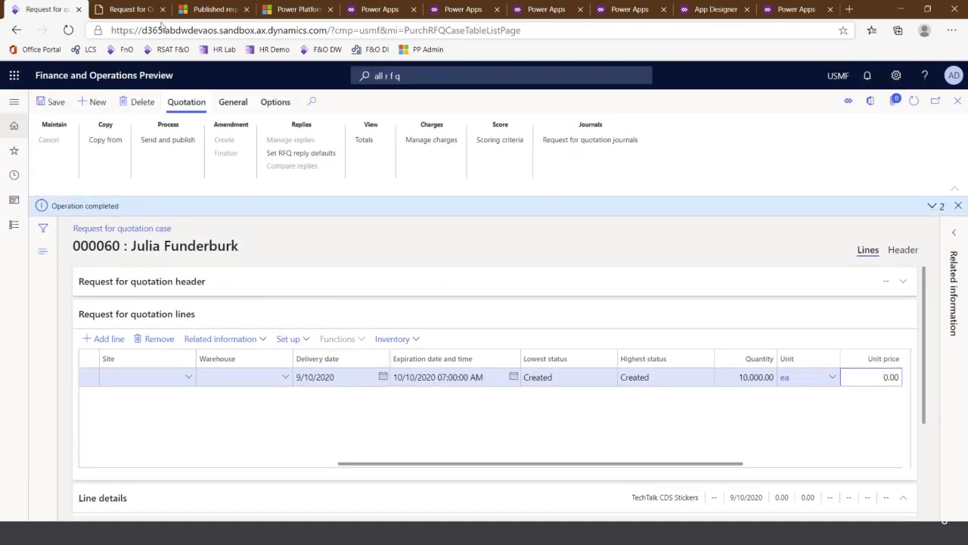
Switch to the Contoso vendor portal and look through its home page, from program details to the FAQ
click(137, 11)
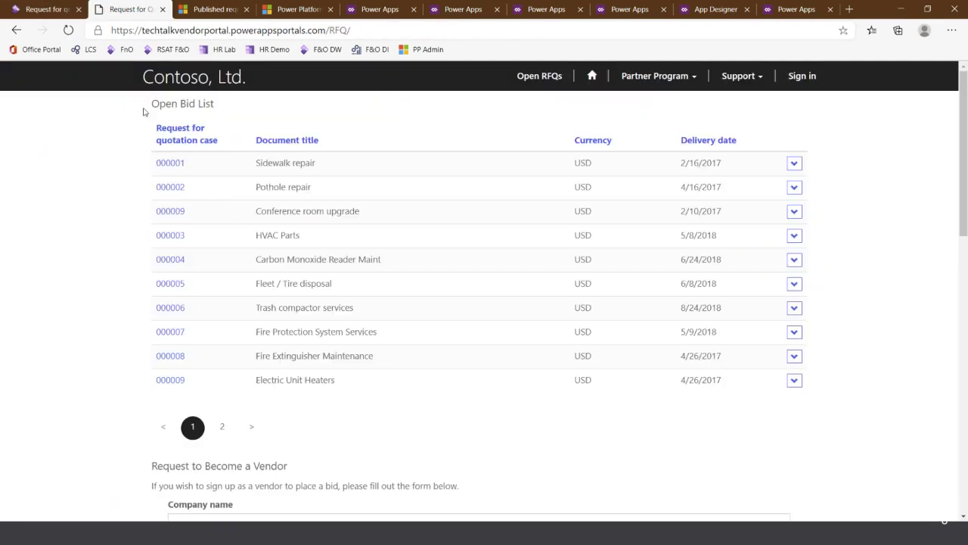
click(589, 77)
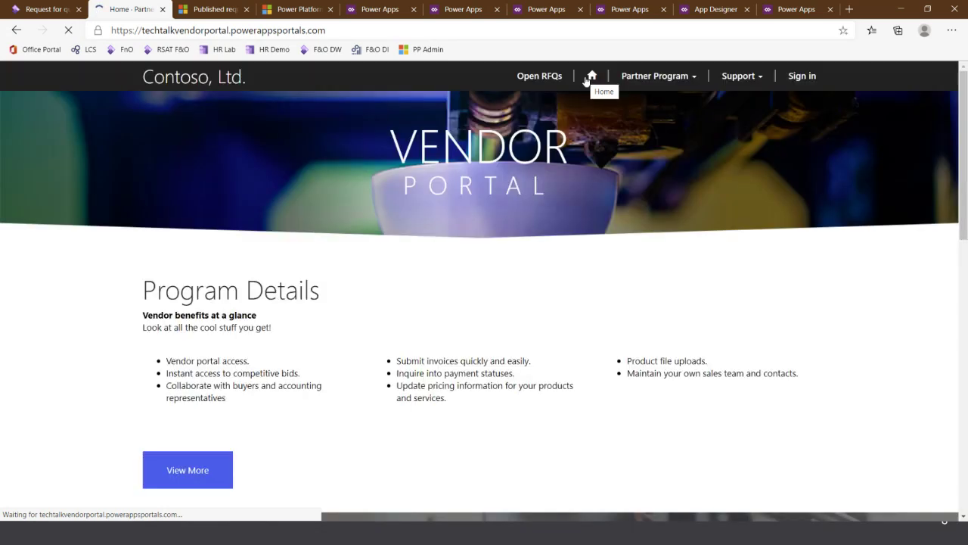
scroll(598, 321, down, 4)
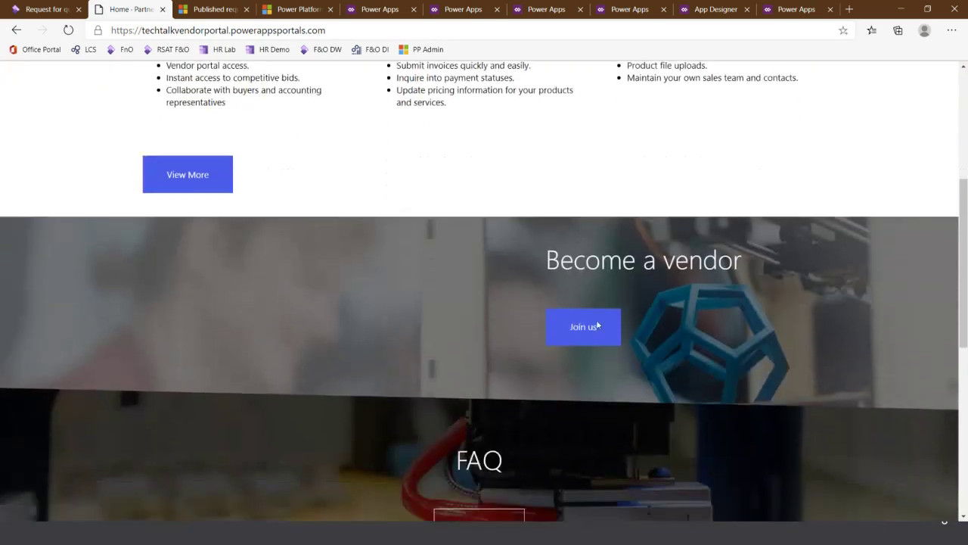
scroll(596, 324, down, 5)
scroll(596, 328, up, 6)
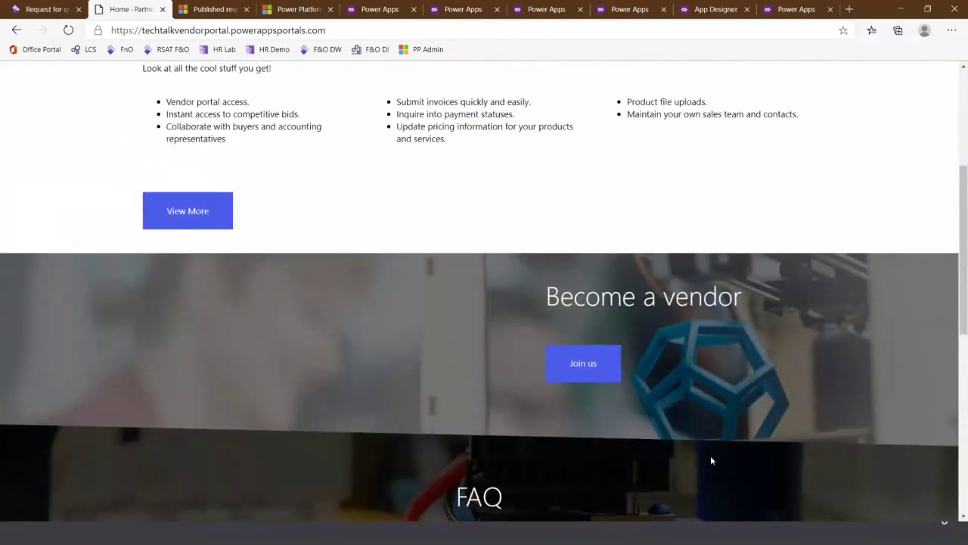
scroll(503, 381, up, 4)
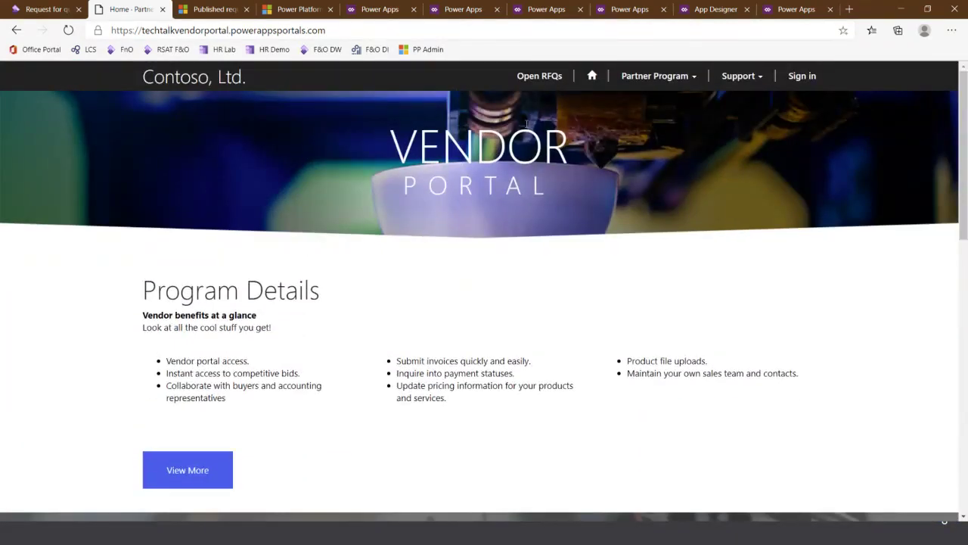
Open the portal's open RFQs and show the second page of the bid list
click(539, 77)
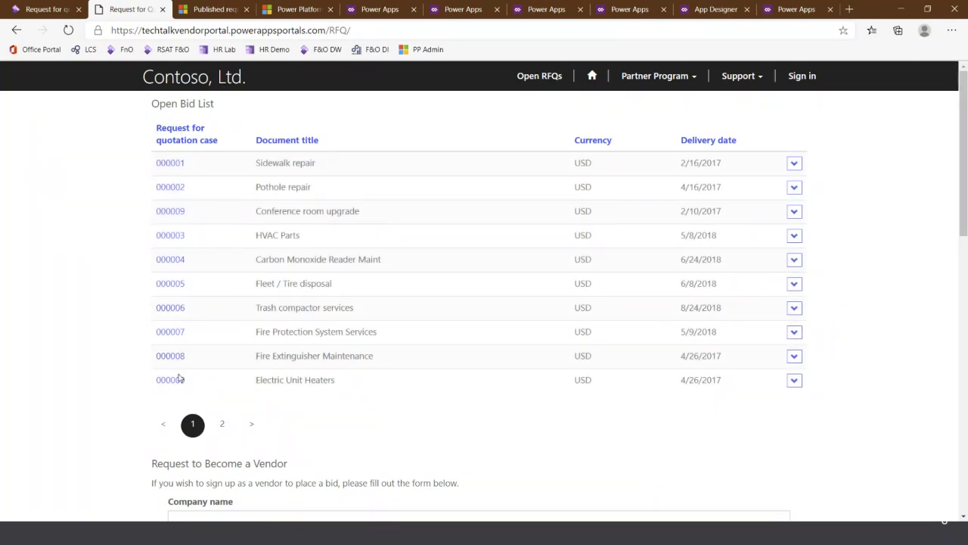
click(224, 425)
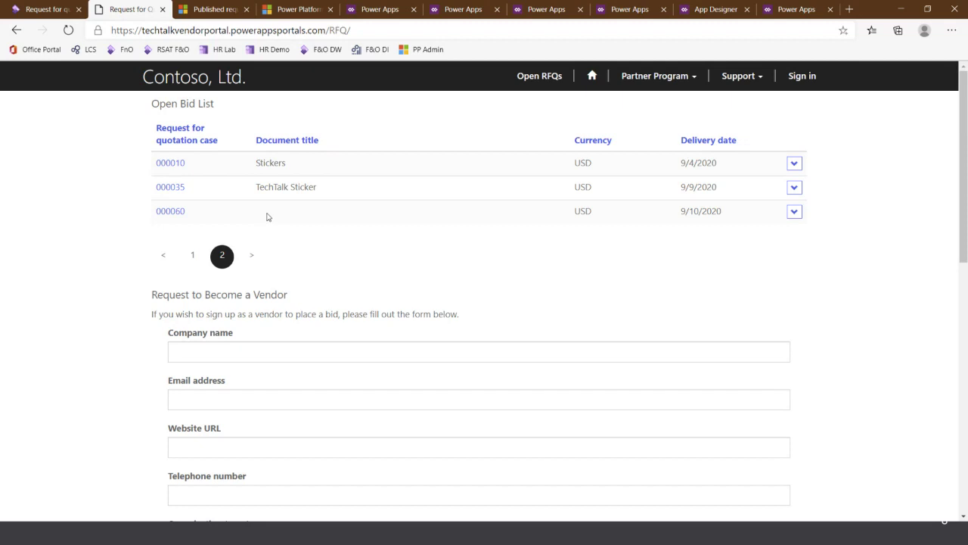
Back in Finance and Operations, set the document title in the quotation header to Tech Talk Sample CDS and save
click(40, 9)
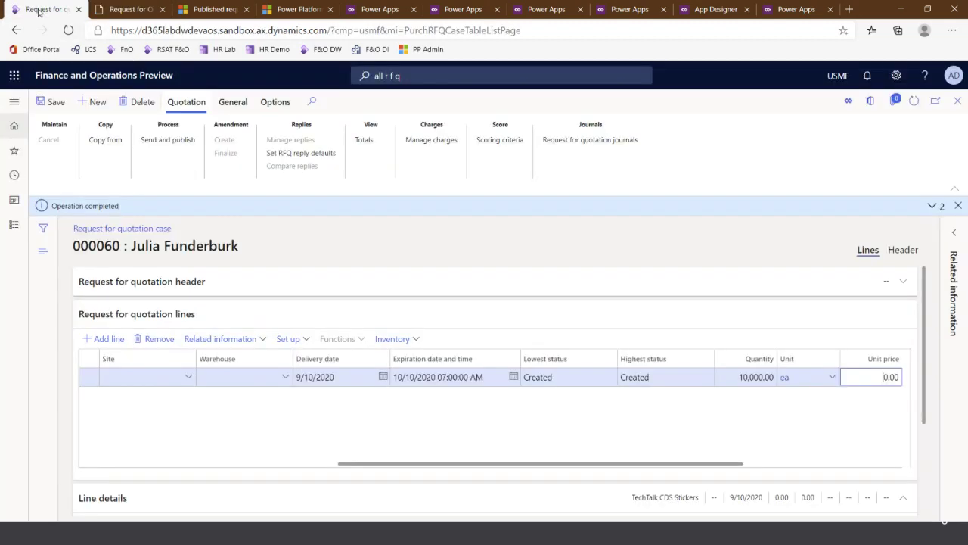
click(170, 282)
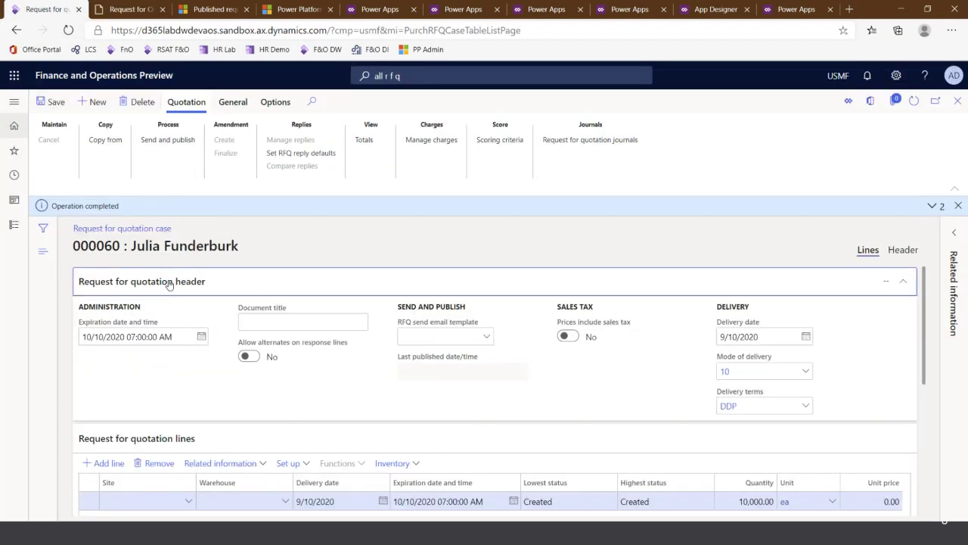
click(258, 326)
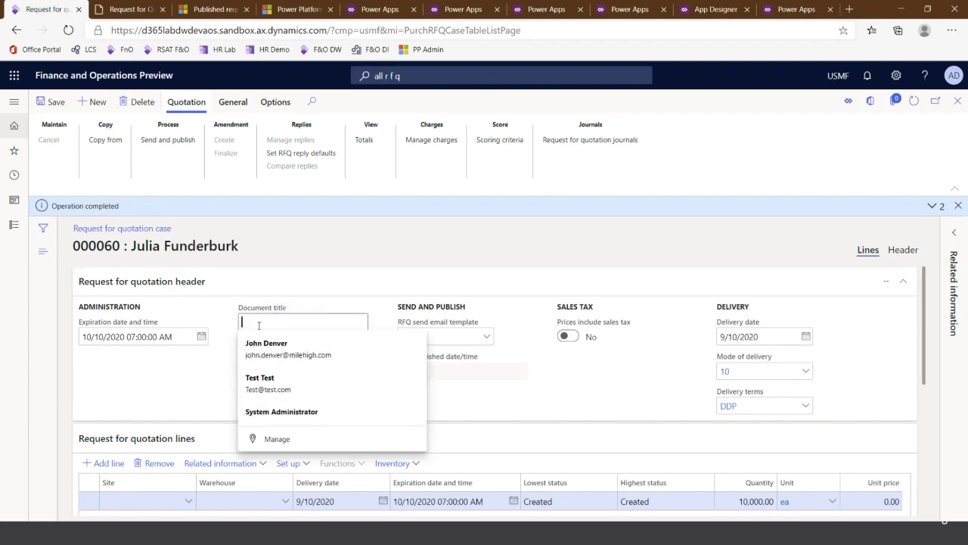
text(tech)
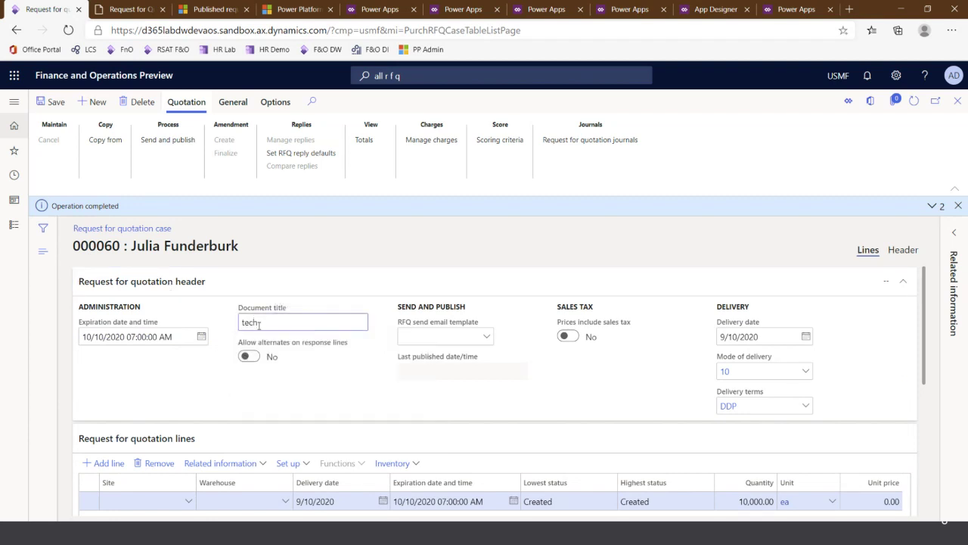
key(BackSpace)
key(BackSpace)
key(BackSpace)
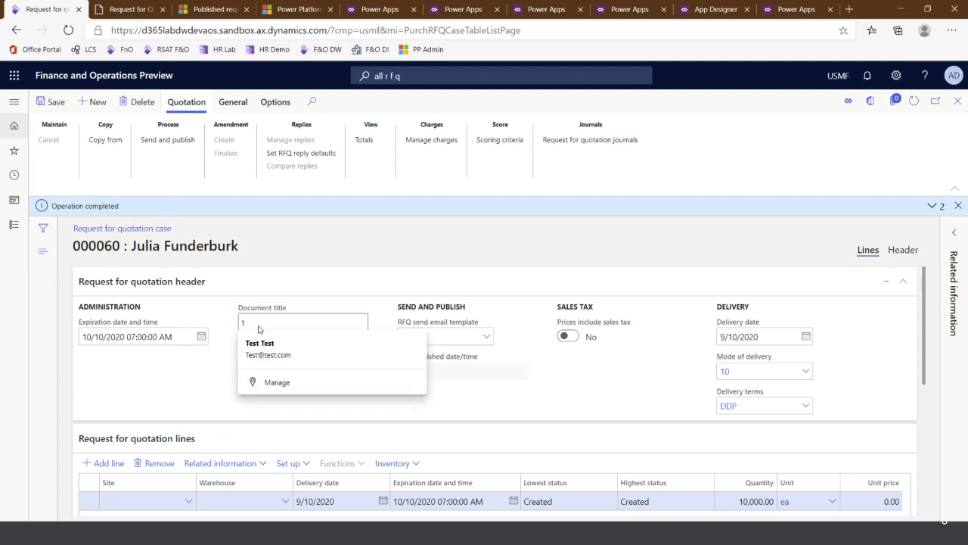
key(BackSpace)
text(TechTalk)
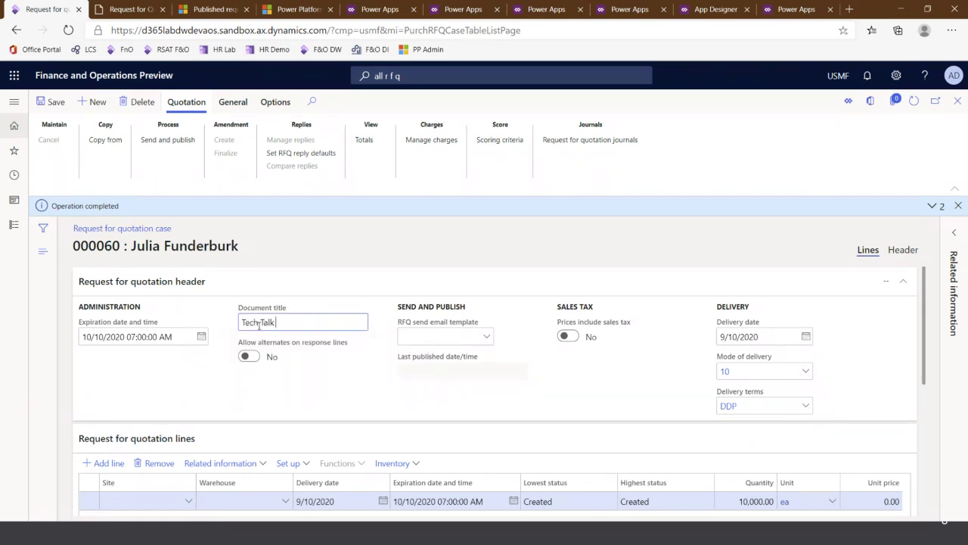
text( Sample CDS)
click(259, 324)
click(59, 102)
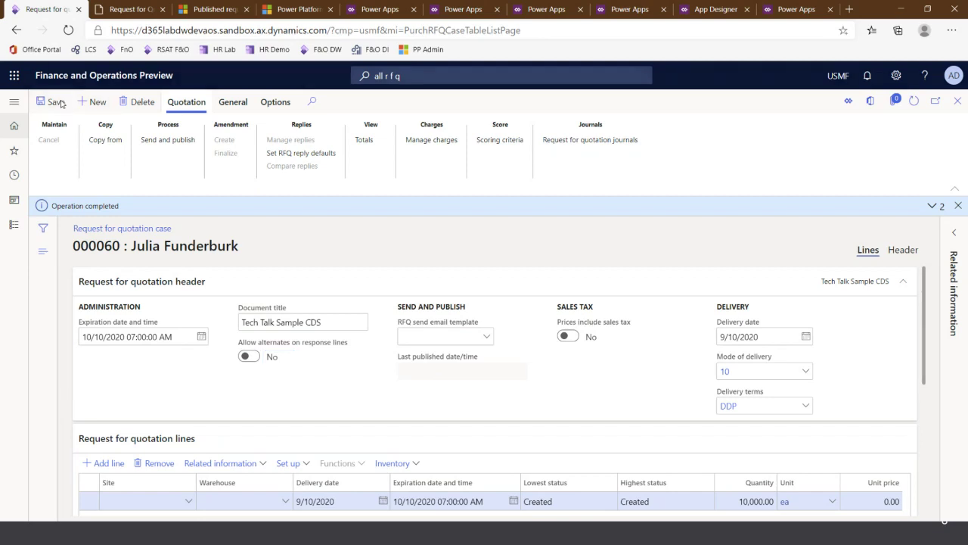
Switch to the vendor portal, reload the open bid list and show the available actions for the last request on page 2
click(121, 12)
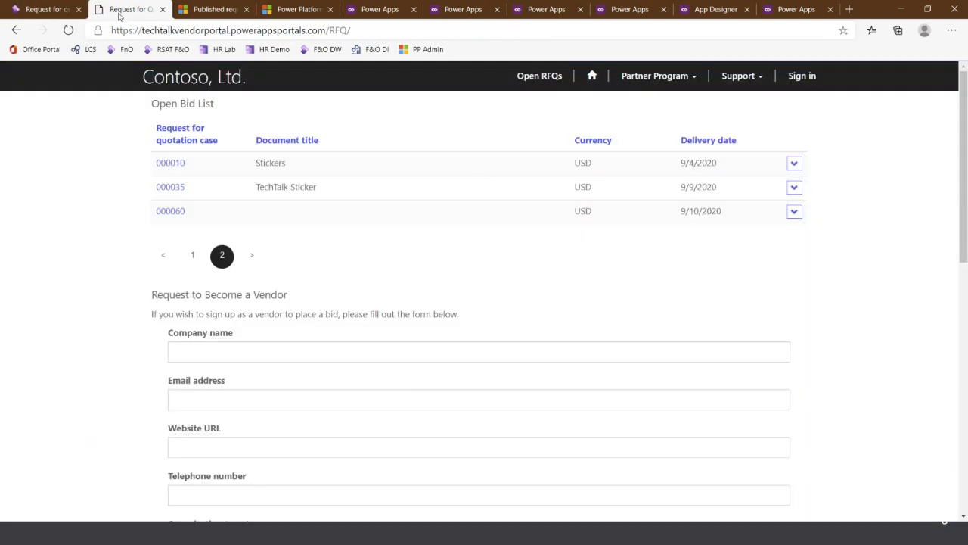
click(69, 29)
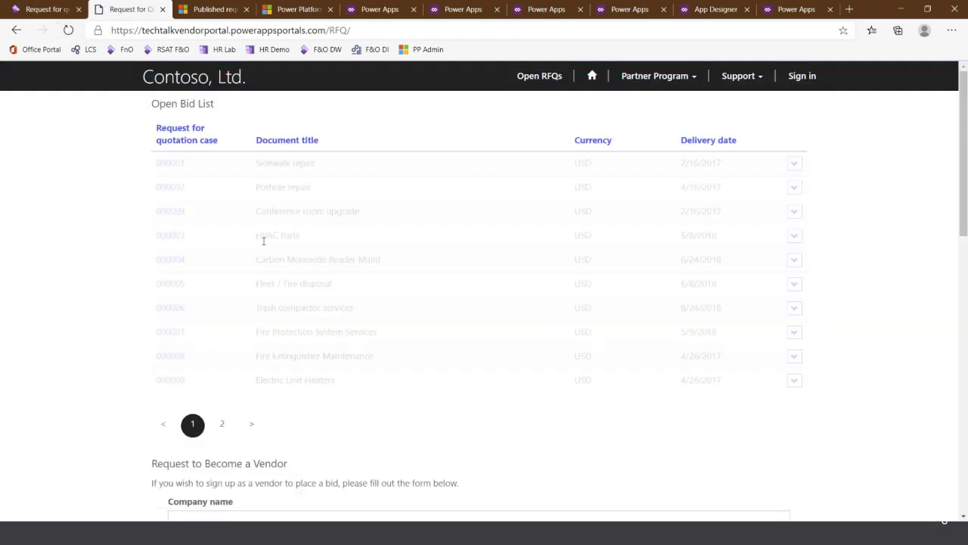
click(223, 428)
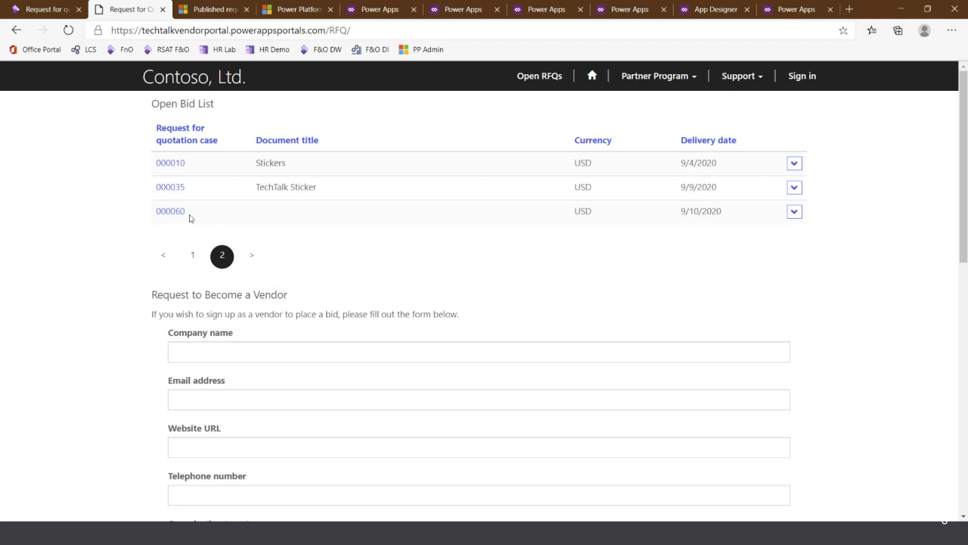
click(794, 212)
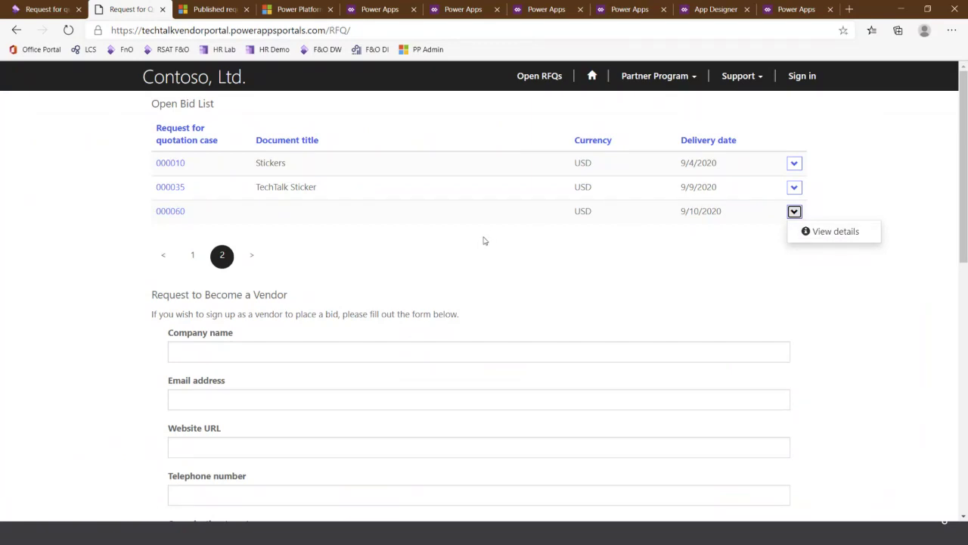
click(287, 355)
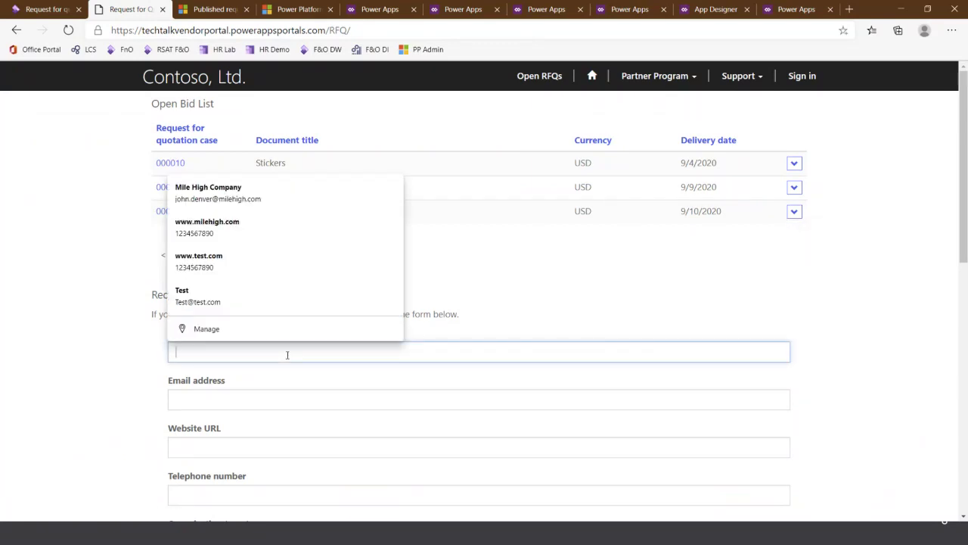
click(482, 318)
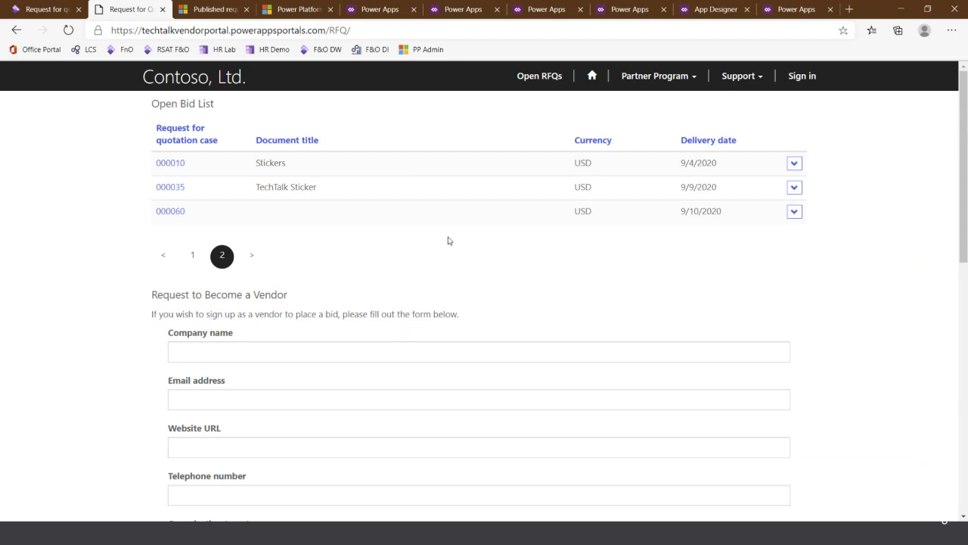
click(226, 356)
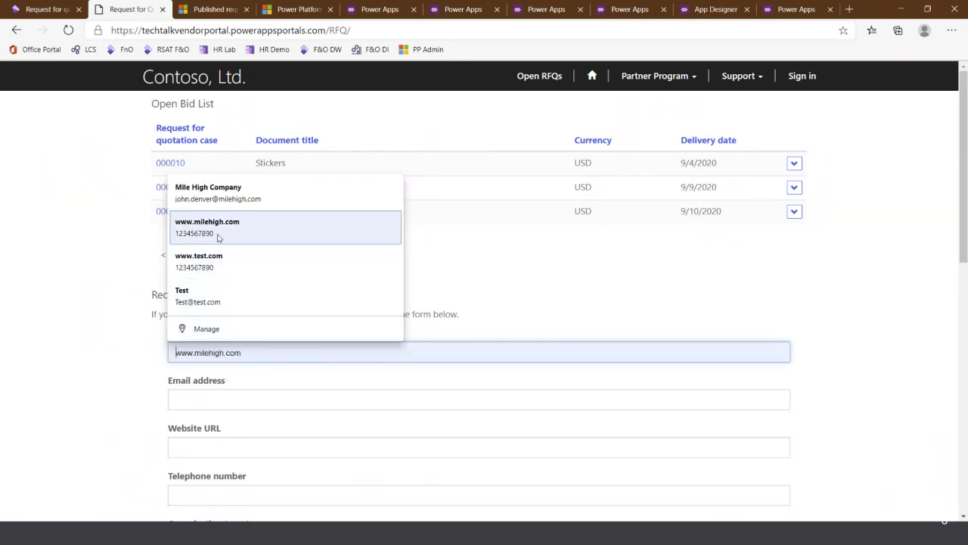
click(216, 192)
scroll(211, 351, down, 2)
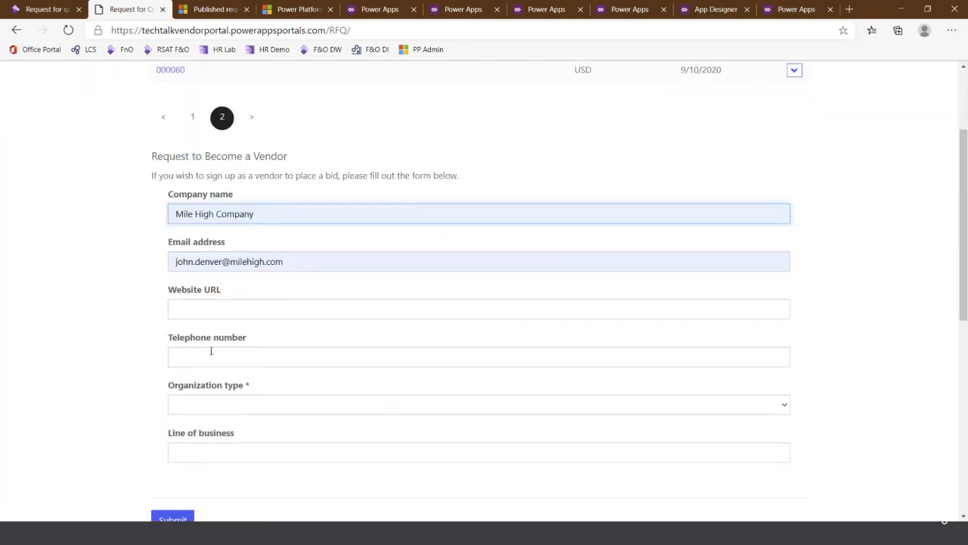
click(204, 312)
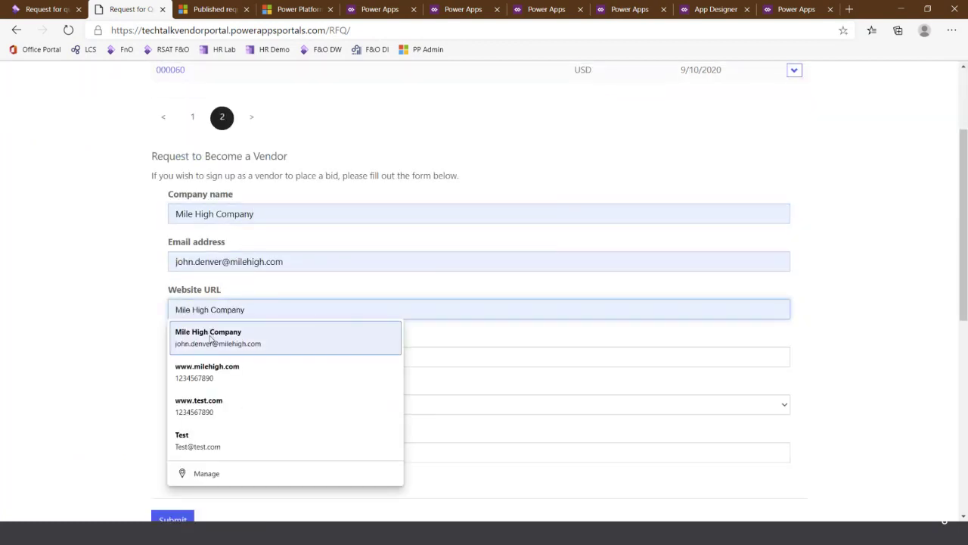
click(198, 378)
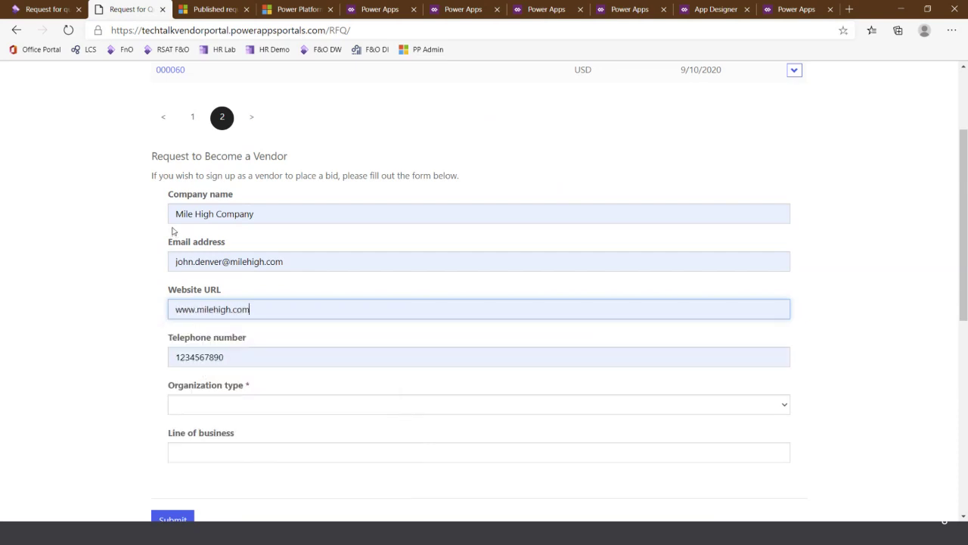
Set the organization type to Organization and the line of business to Aerospace, and submit the vendor request
click(196, 405)
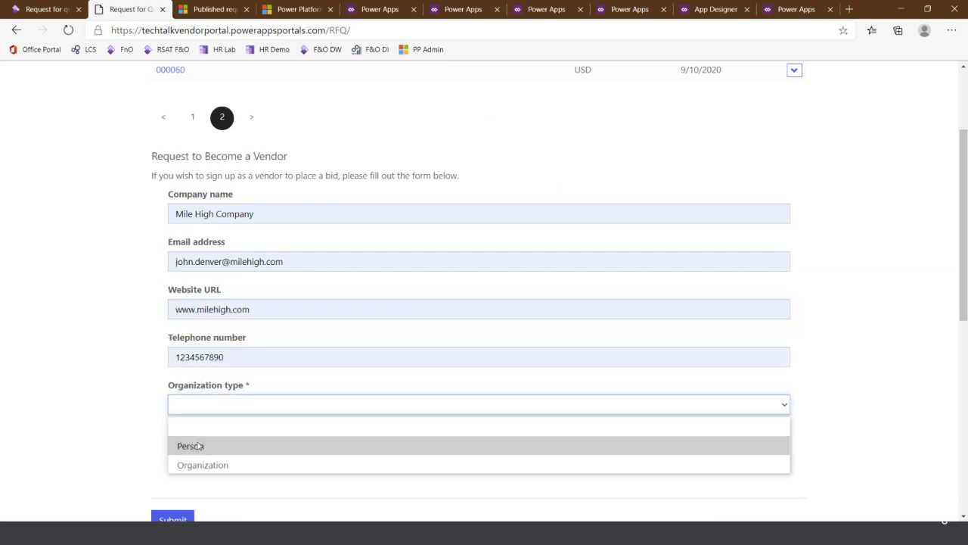
click(191, 465)
click(188, 452)
text(A)
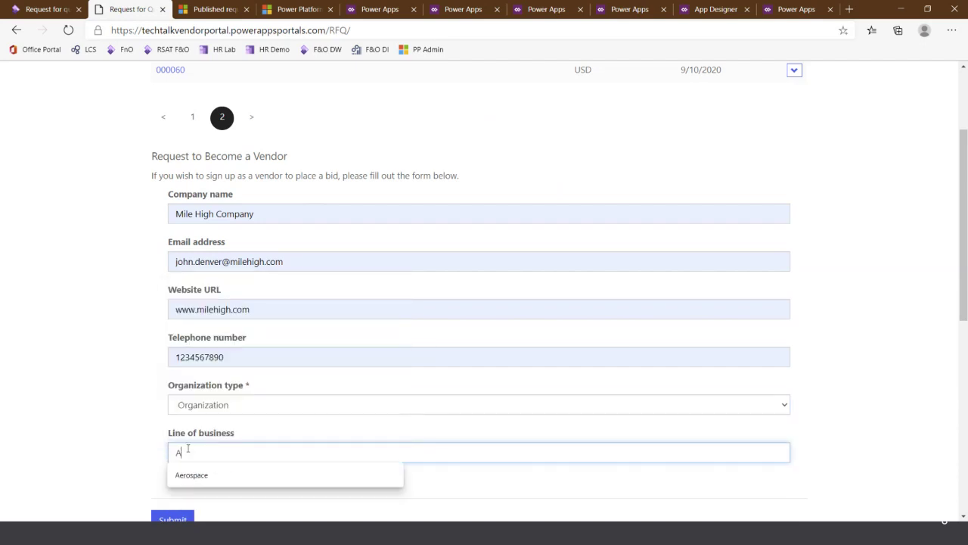
text(e)
click(191, 474)
click(108, 432)
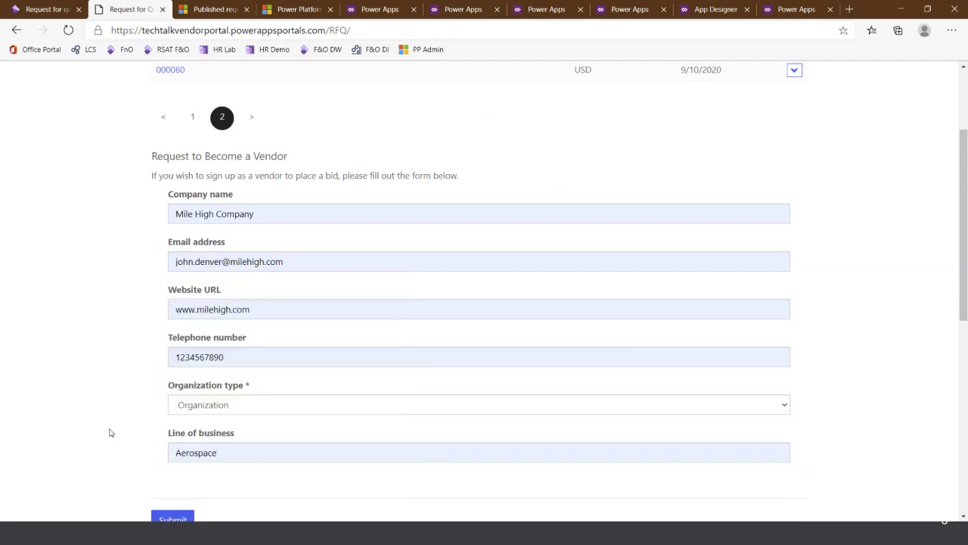
scroll(151, 380, down, 2)
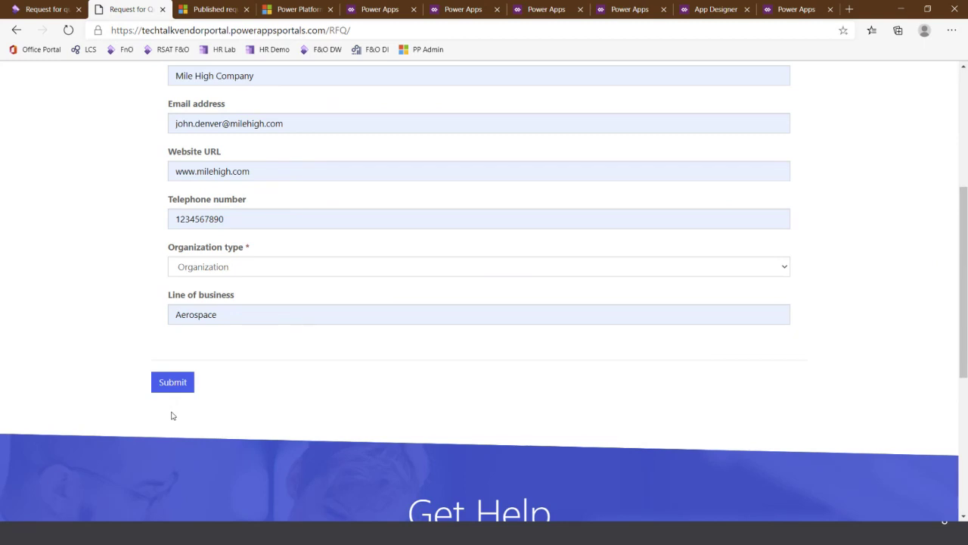
click(161, 386)
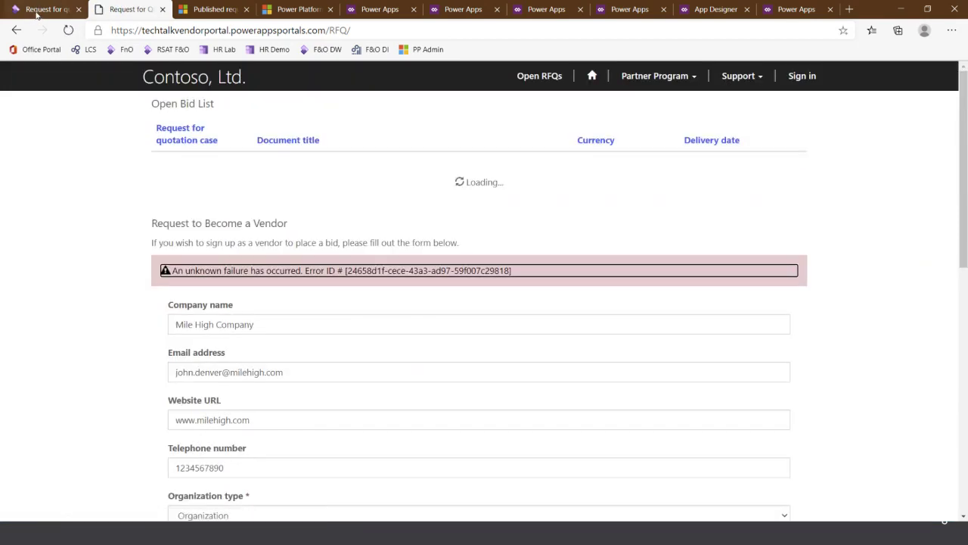
Switch to Finance and Operations and open the prospective vendor registration requests
click(33, 18)
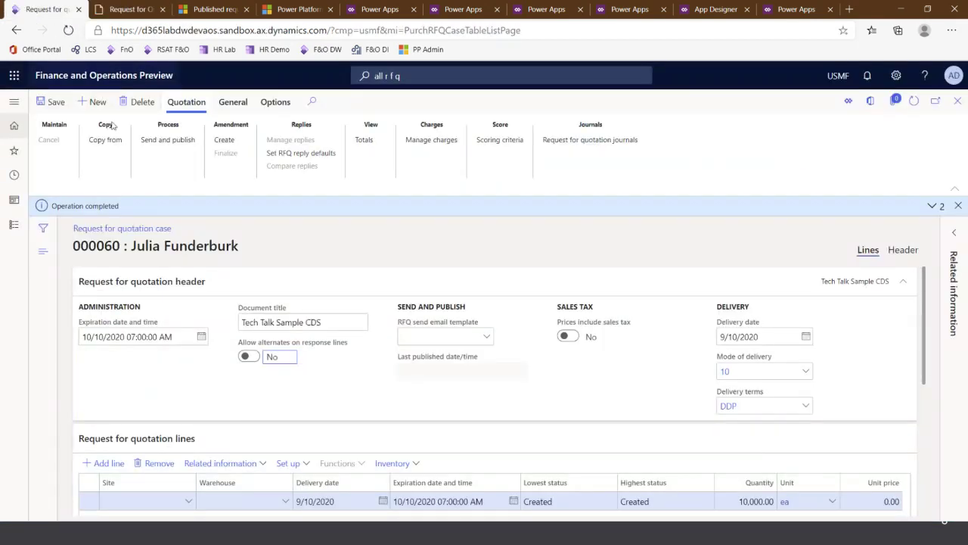
click(412, 76)
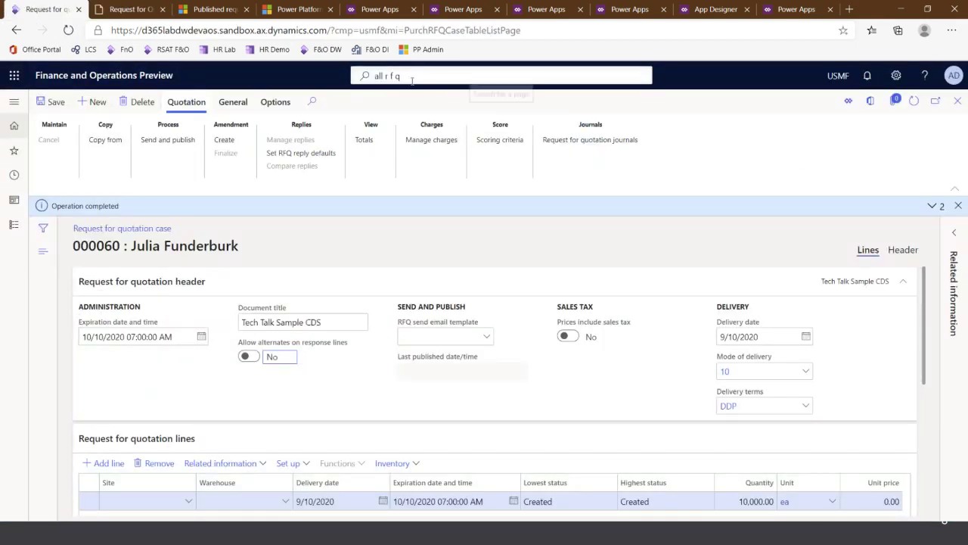
key(BackSpace)
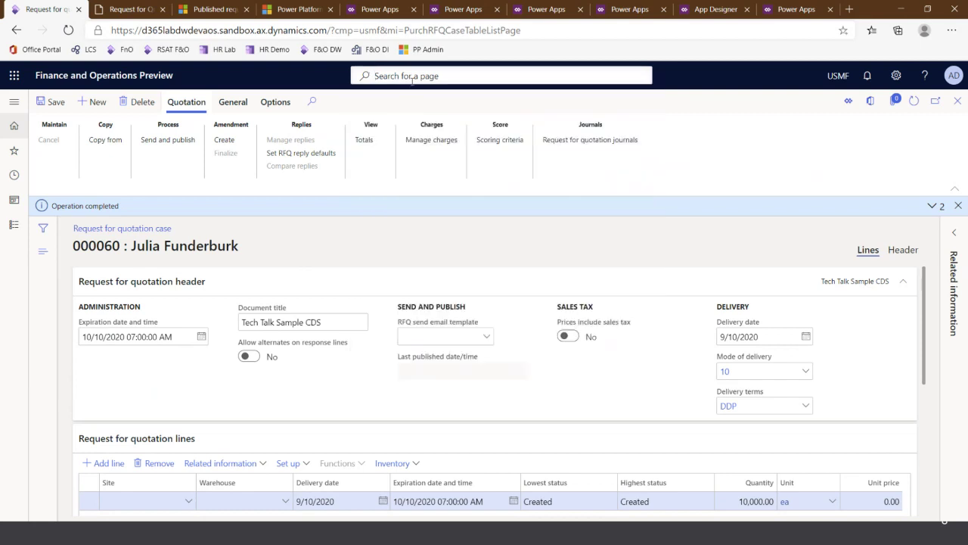
click(13, 150)
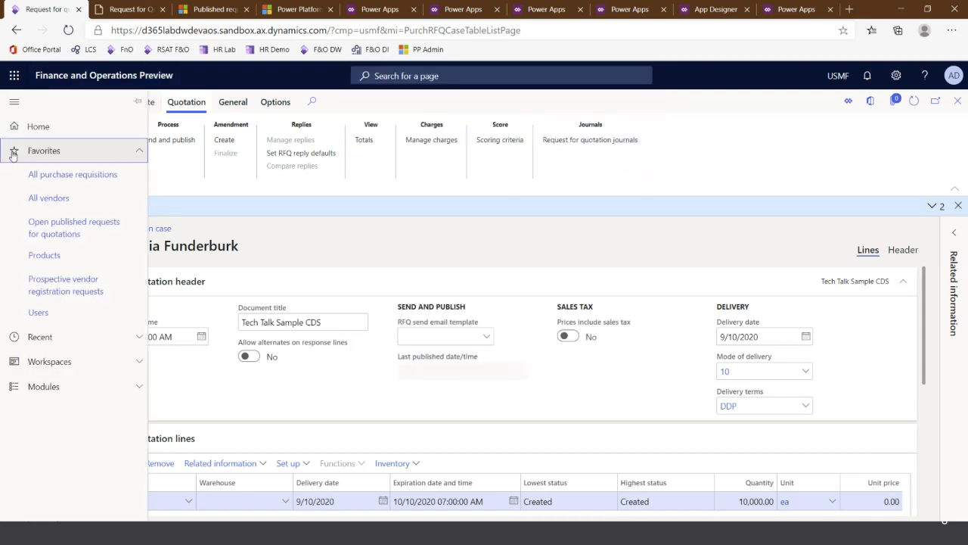
click(53, 283)
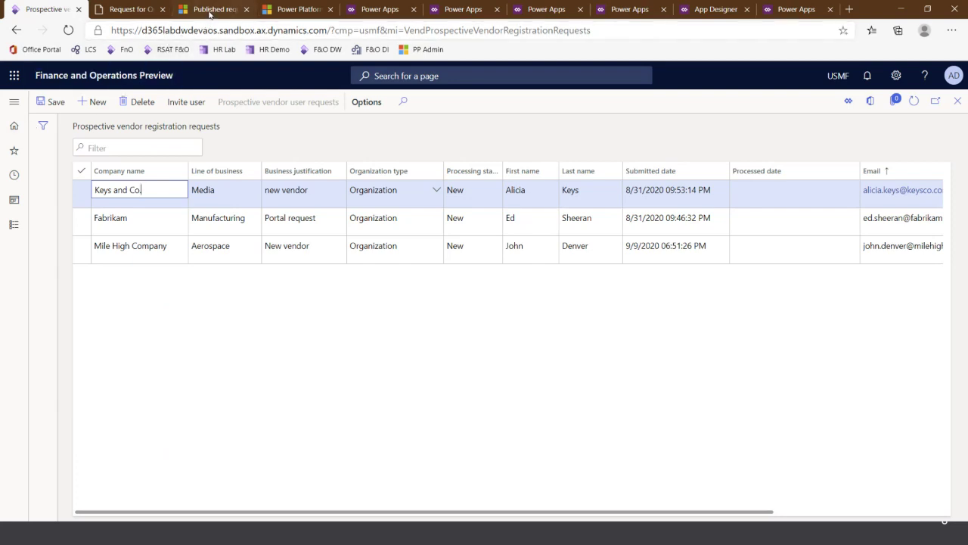
Switch to the Dynamics 365 Vendor management app and open the Contoso Entertainment System vendor record of company DEMF
click(210, 11)
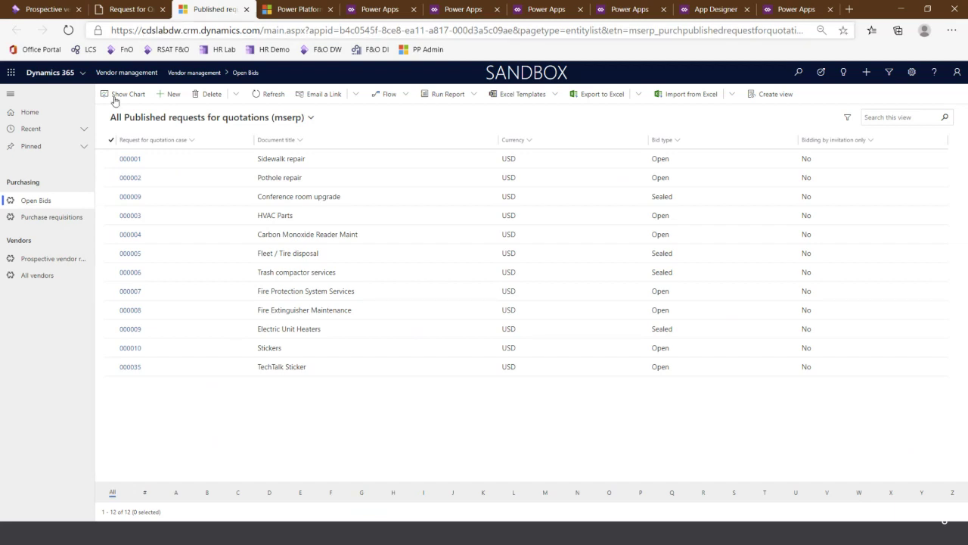
click(43, 283)
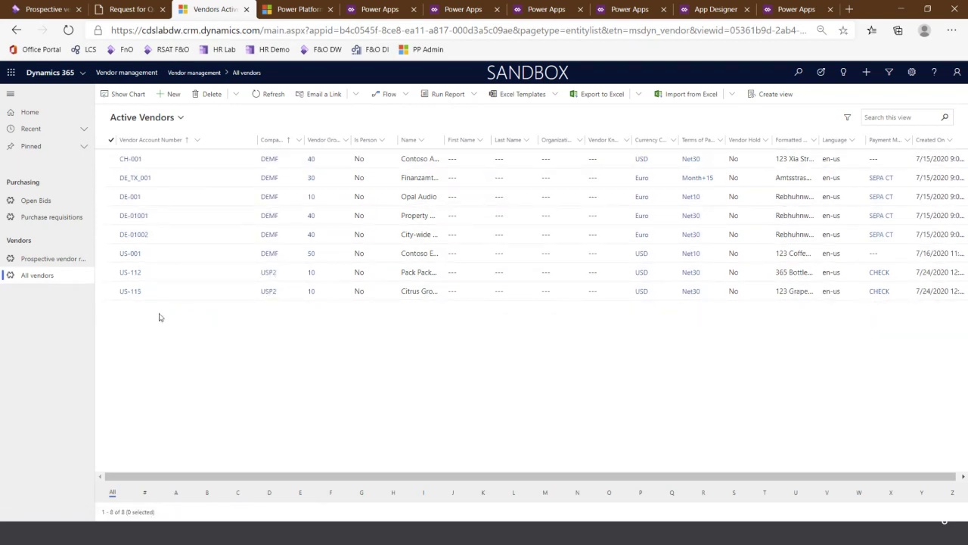
click(127, 257)
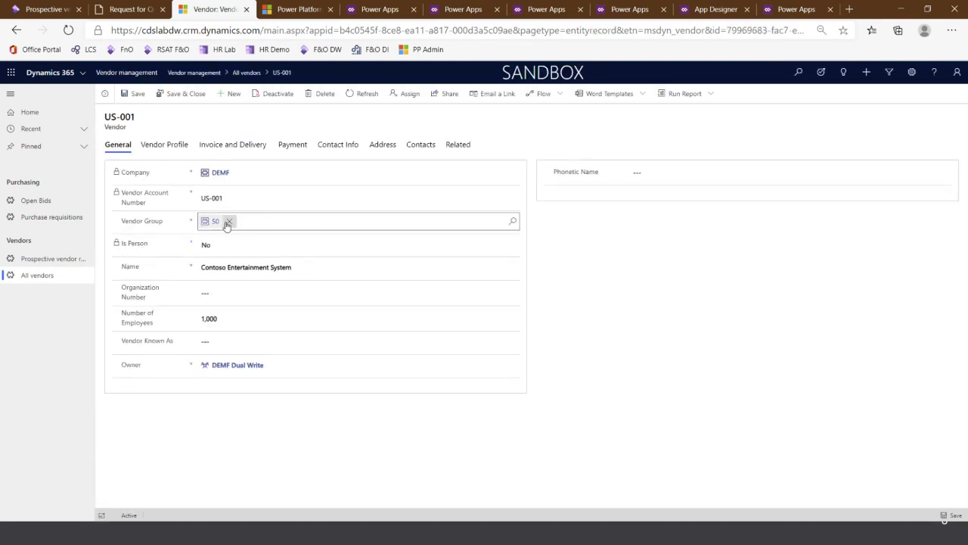
Change the vendor's group to 10 (Parts vendors), and save and close the record
click(229, 221)
click(421, 220)
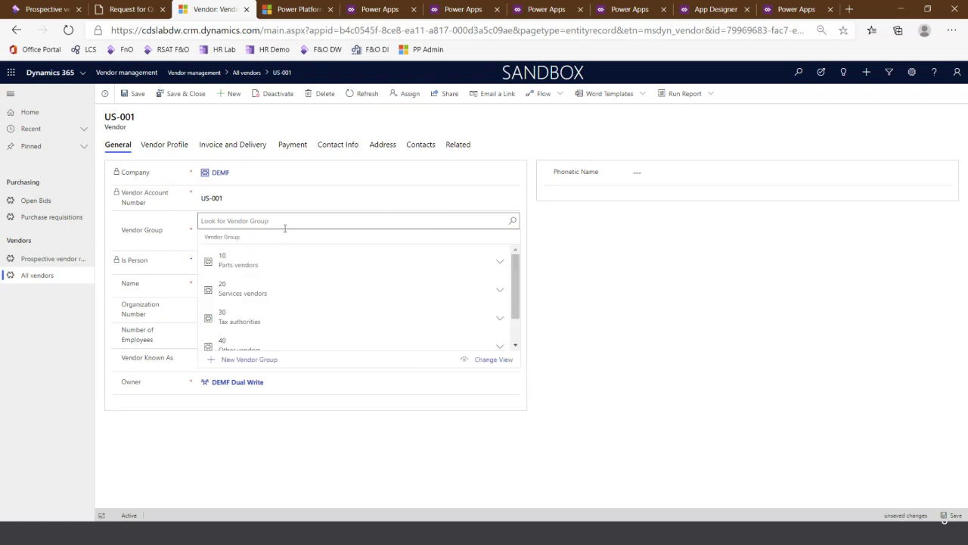
click(233, 261)
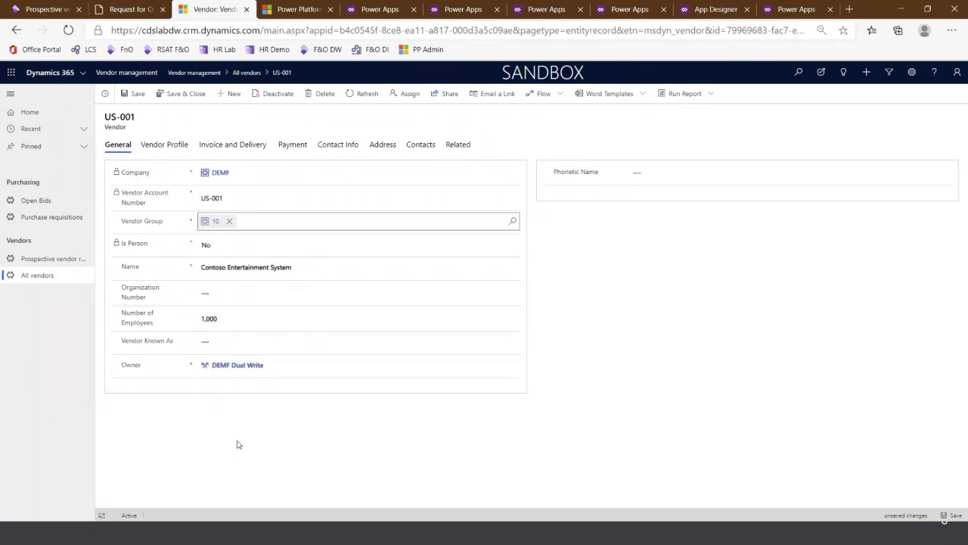
click(181, 97)
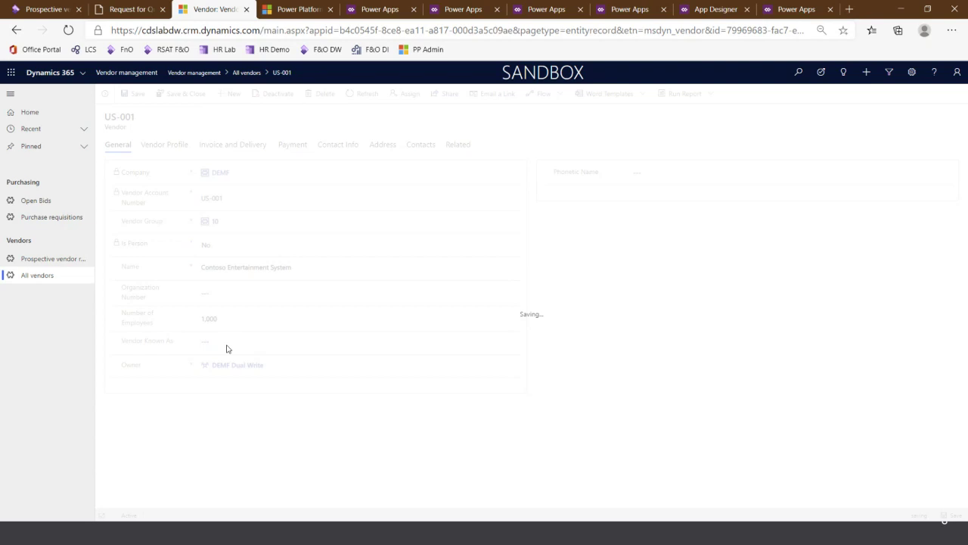
Return to Finance and Operations, try to switch the company to DEMF and close the prospective vendor registration requests
click(44, 14)
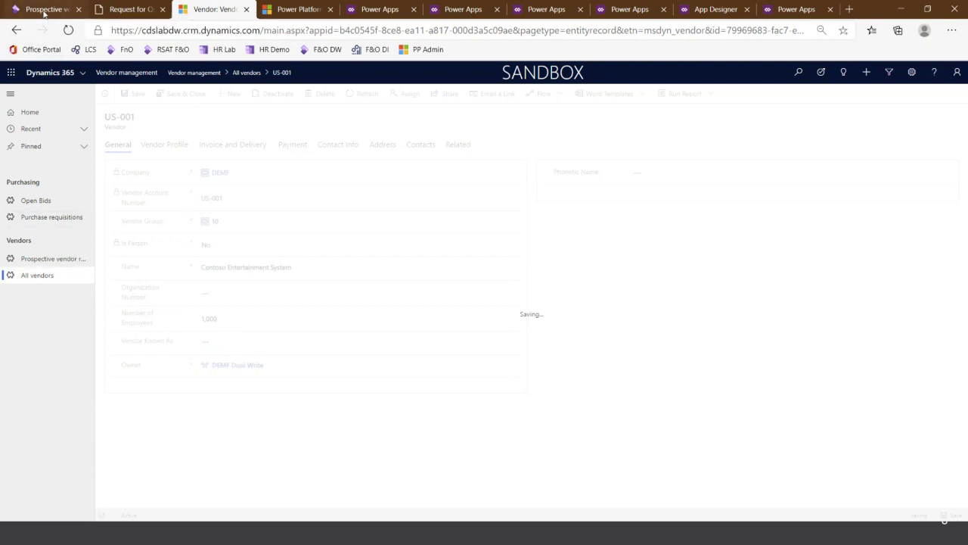
click(434, 75)
text(all)
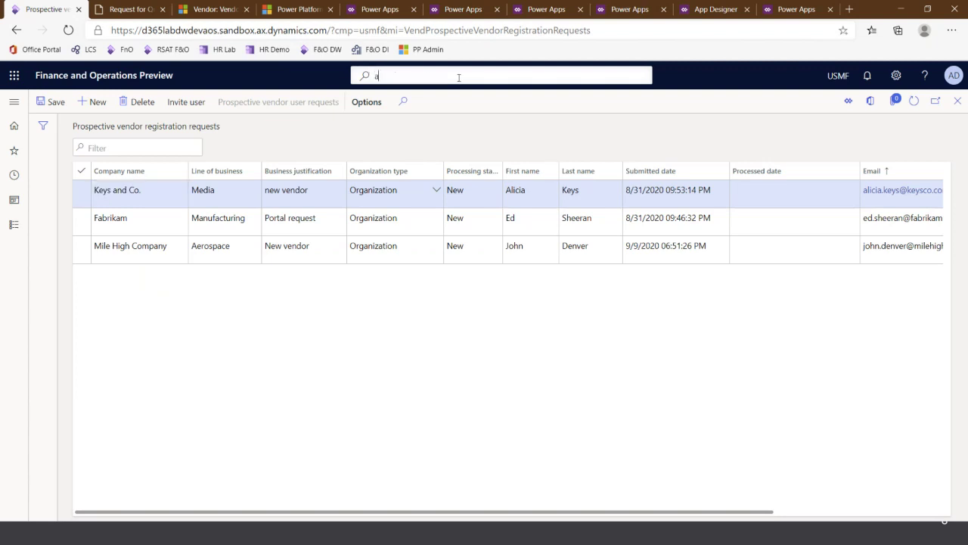
click(836, 76)
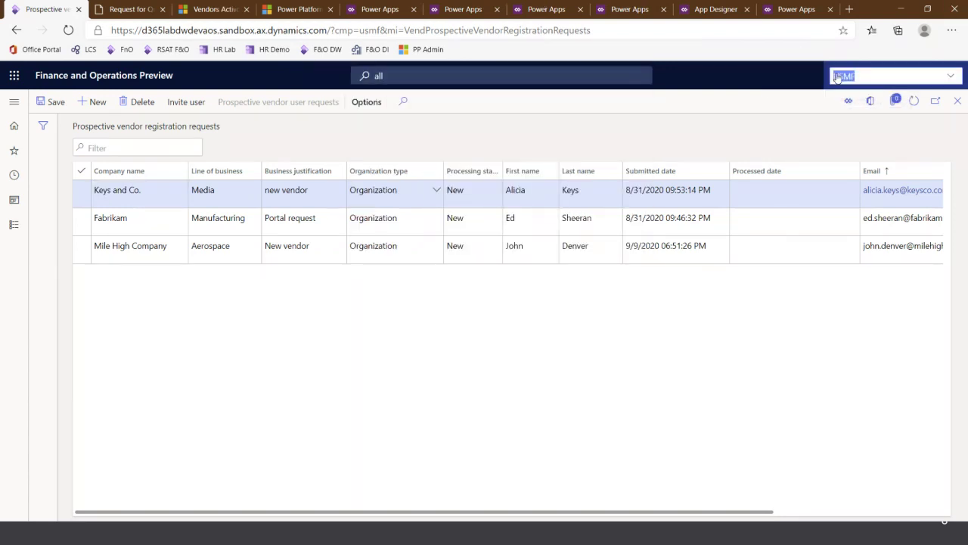
text(MF)
key(BackSpace)
key(BackSpace)
text(DEM)
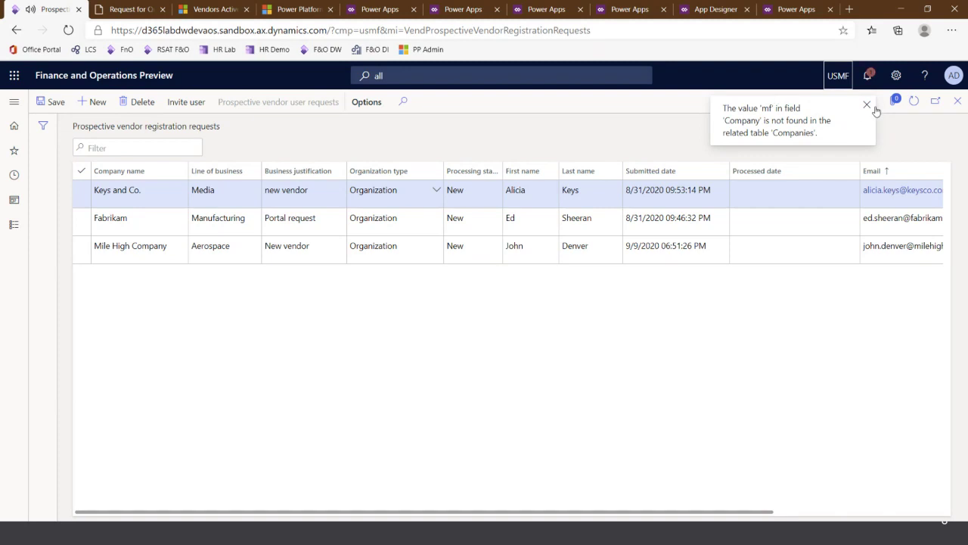
click(866, 106)
click(957, 101)
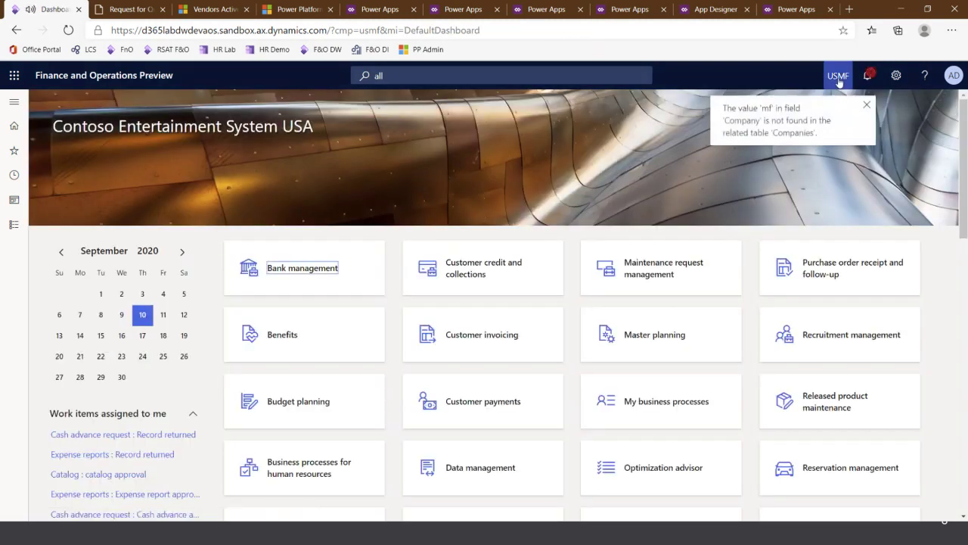
click(838, 79)
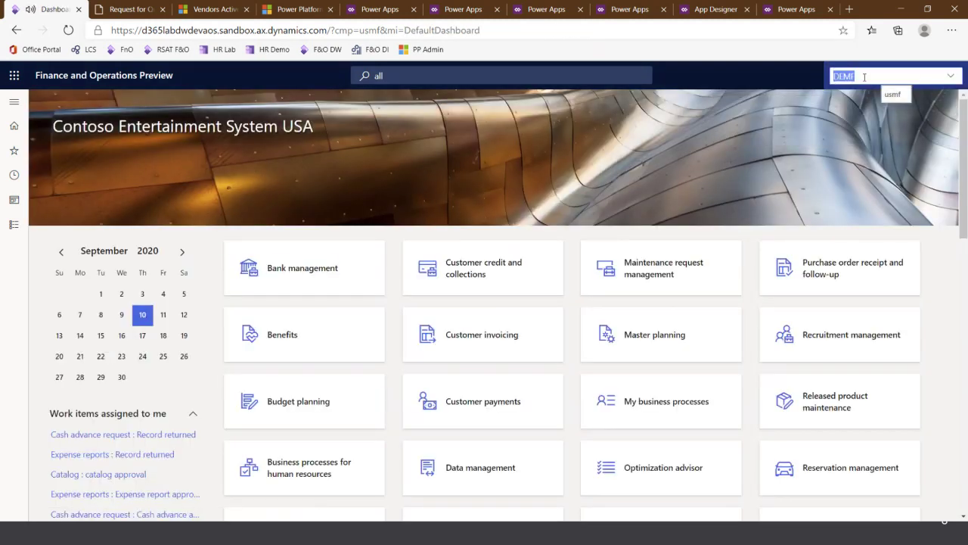
click(935, 77)
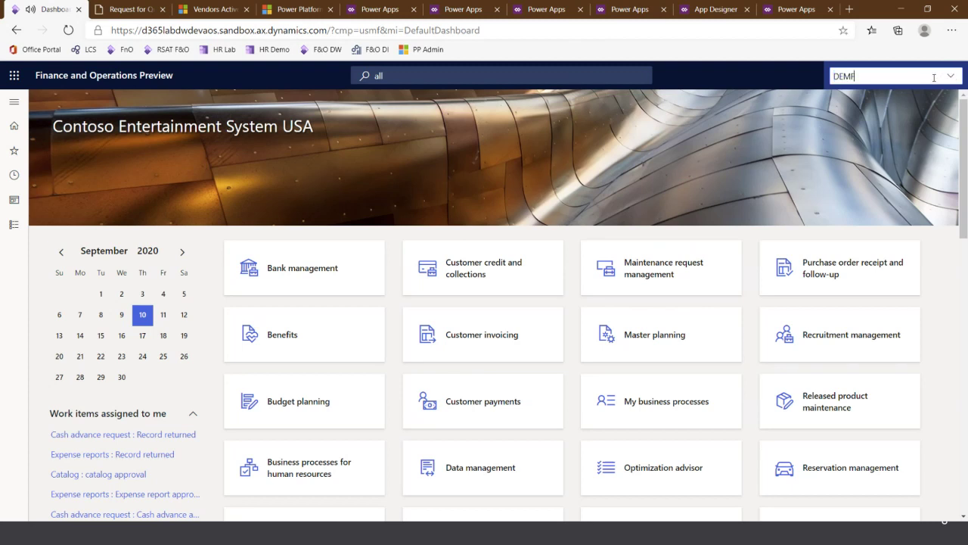
click(700, 205)
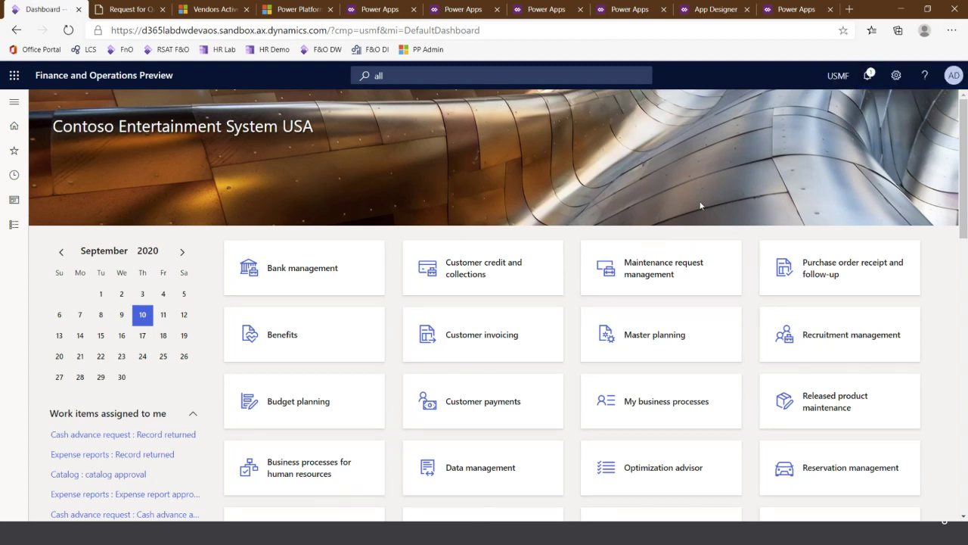
Switch the company to DEMF
click(838, 76)
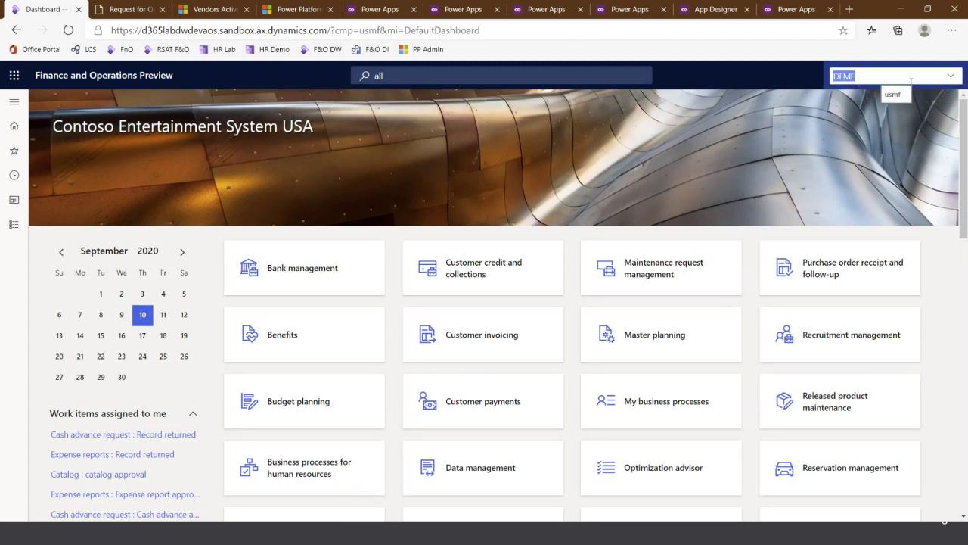
click(951, 77)
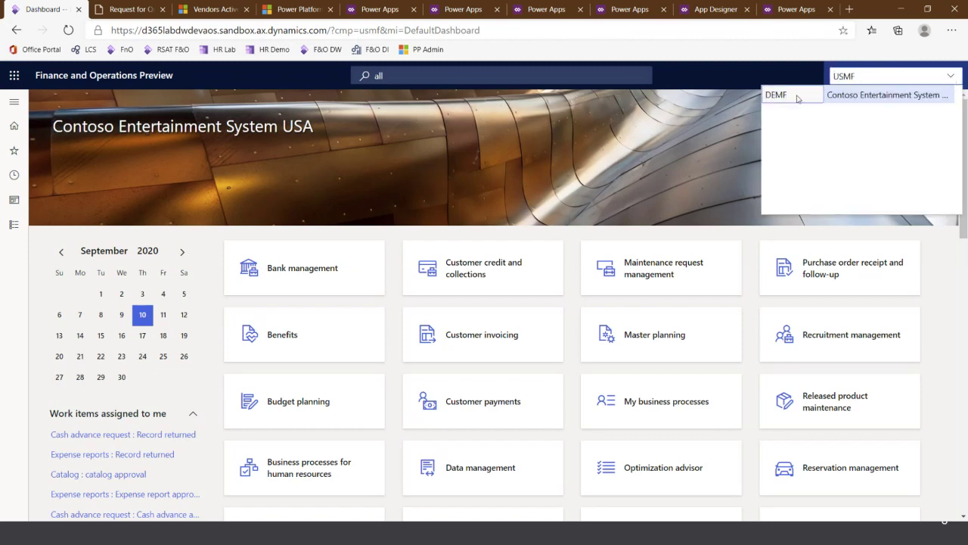
click(790, 94)
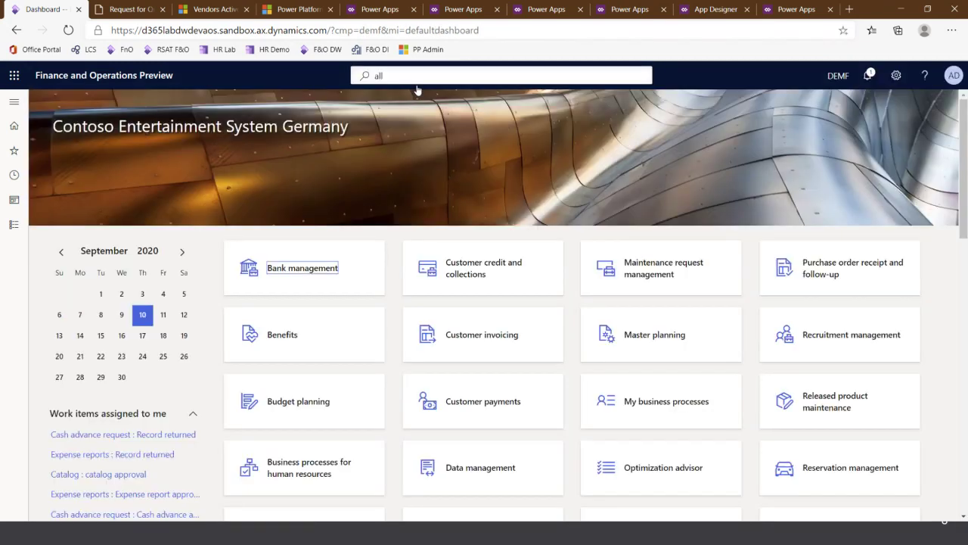
Search for "all vend", open the All vendors list and check the group of the Contoso Entertainment System vendor
click(422, 77)
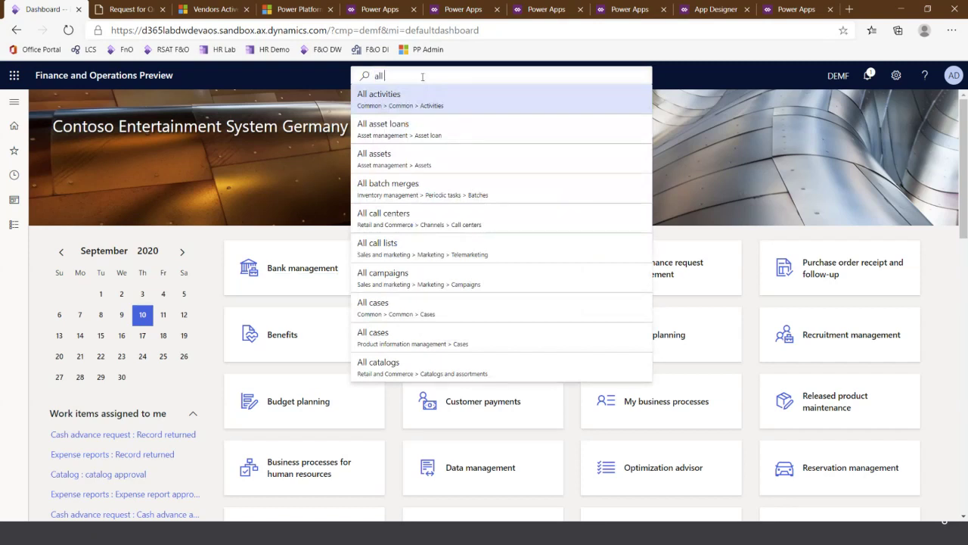
text(all vend)
click(393, 105)
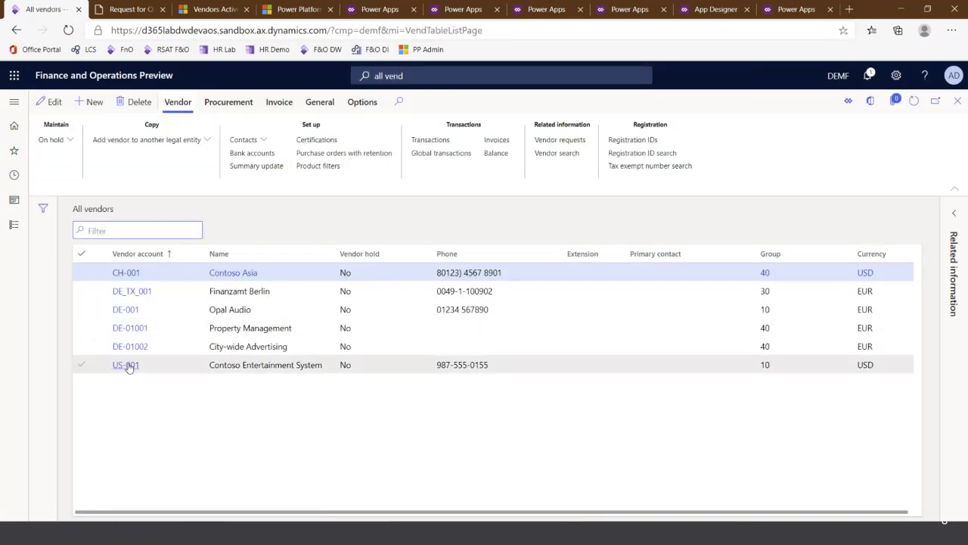
click(777, 367)
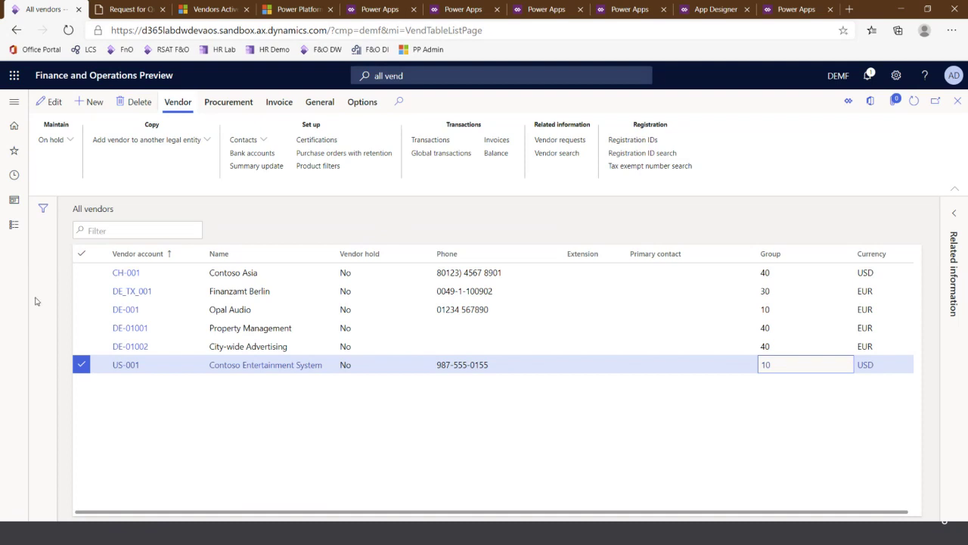
Open the Contoso Entertainment System vendor record, set its group to 50 (Intercompany vendors) and save it
click(119, 366)
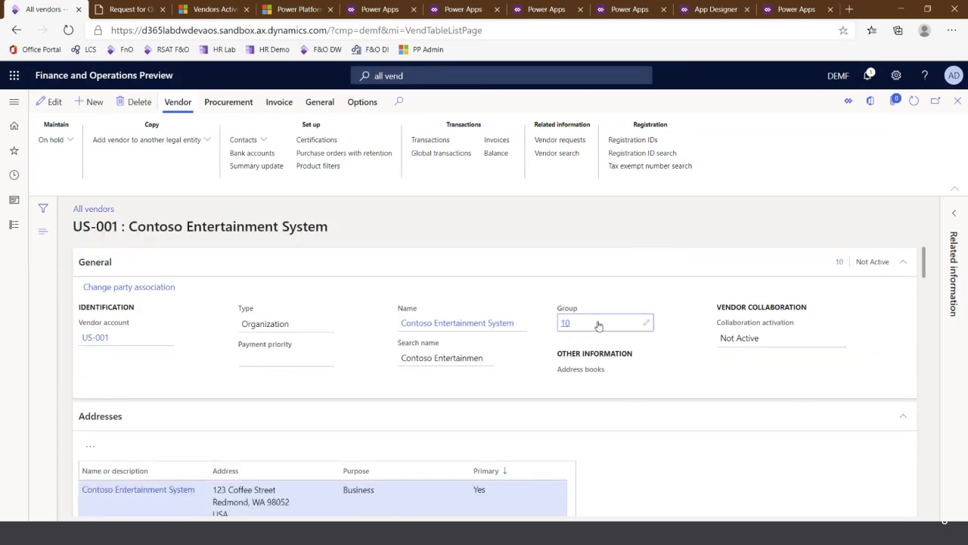
click(647, 323)
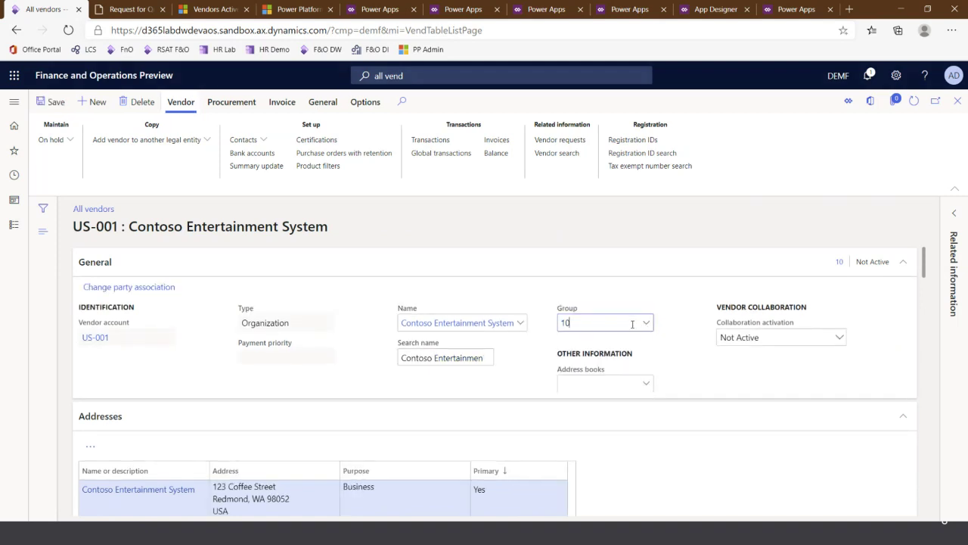
click(646, 323)
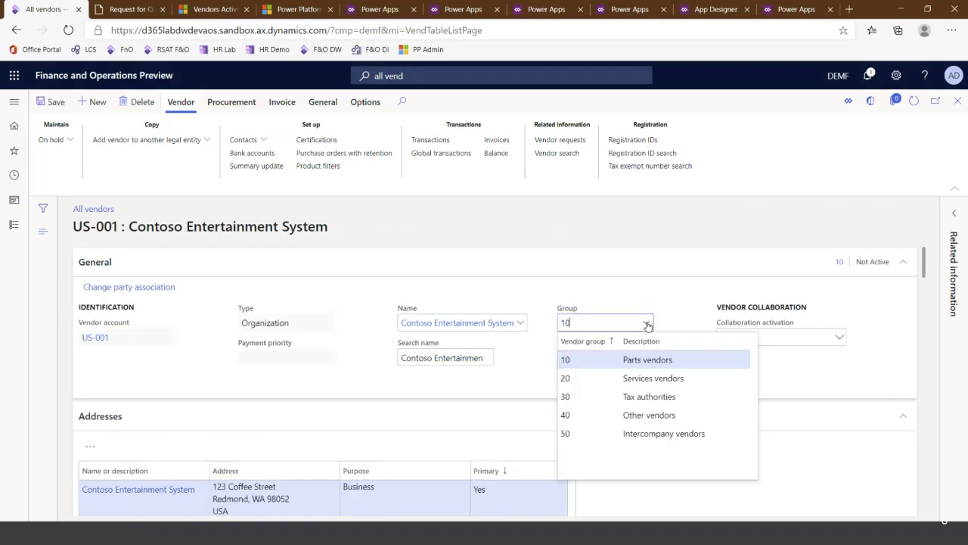
click(567, 431)
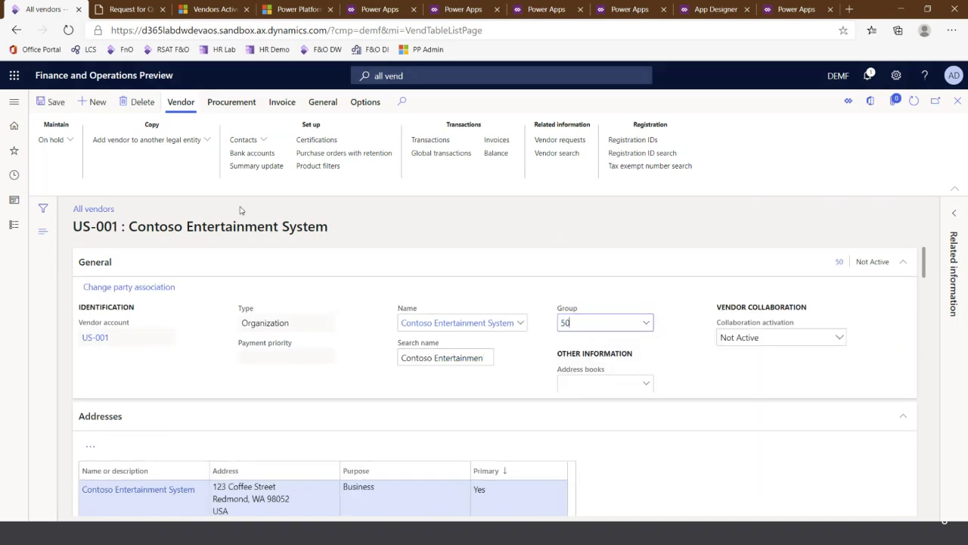
click(56, 102)
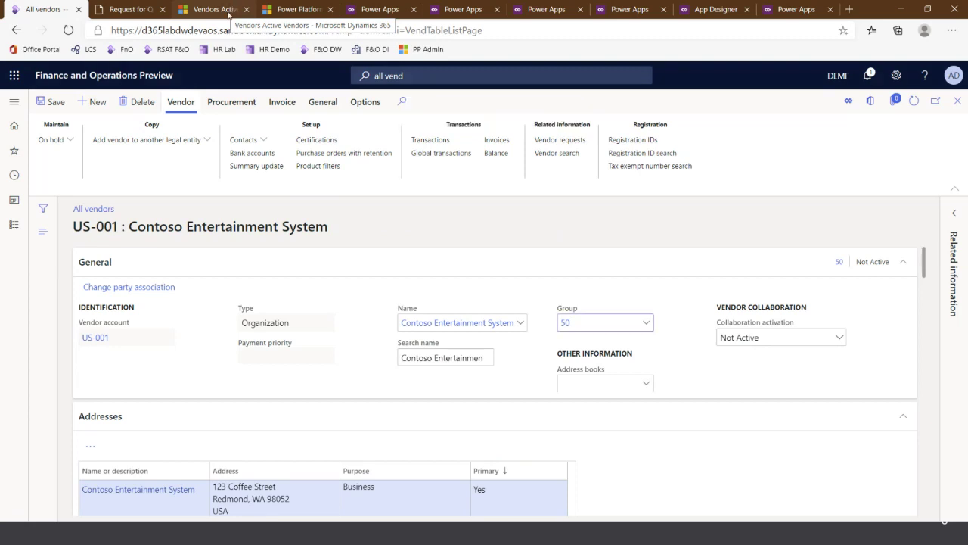
Switch to the Dynamics 365 Vendor management app, reload the active vendors list and view the open bids
click(229, 14)
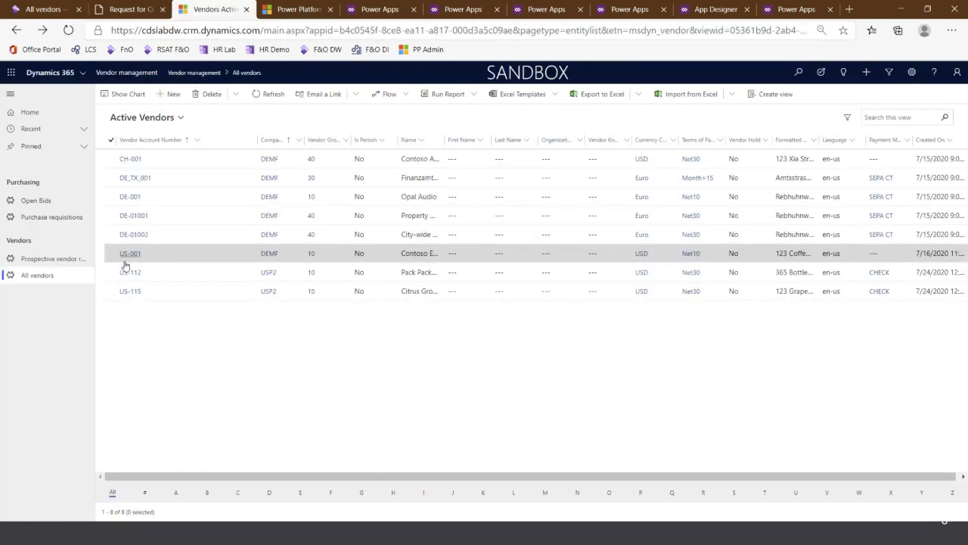
click(69, 29)
click(45, 202)
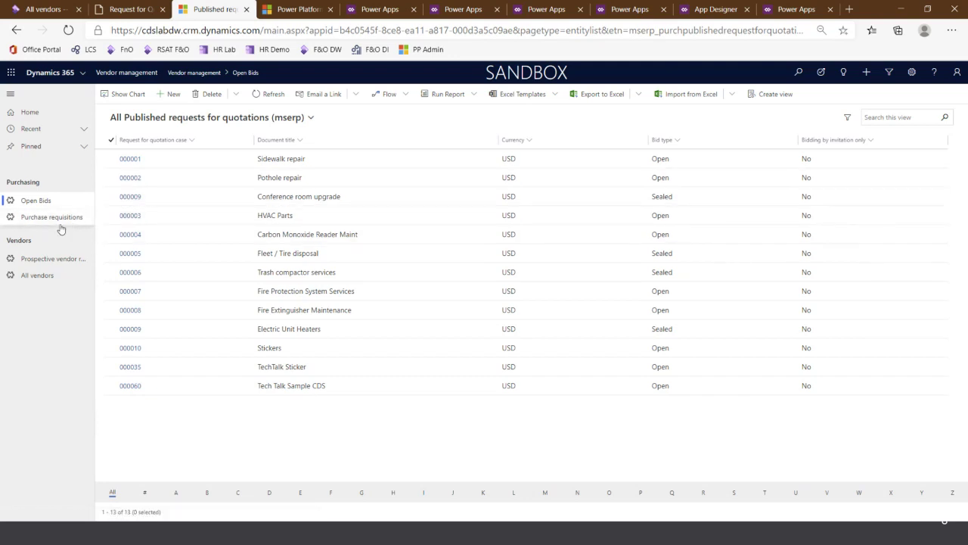
Open the TechTalk purchase requisition and its ball point pens line for editing
click(61, 227)
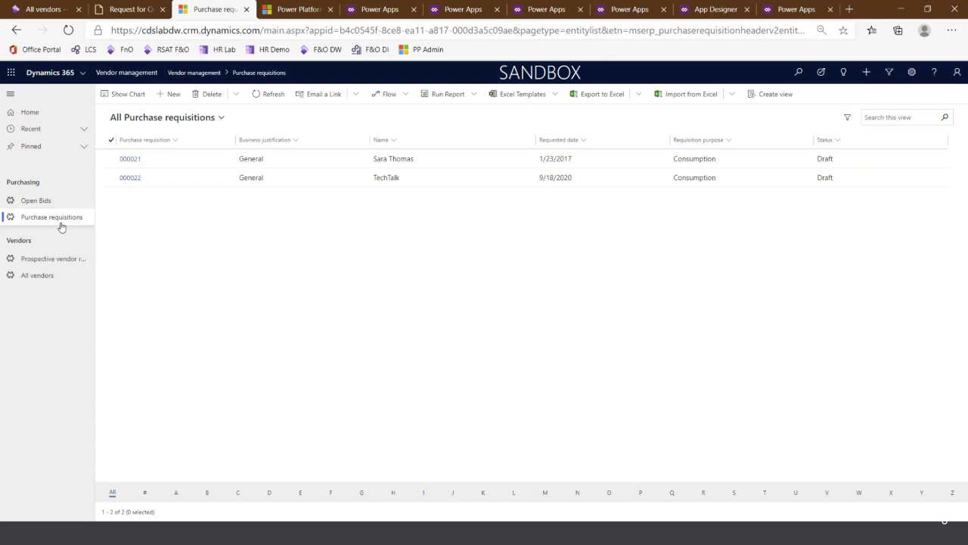
click(130, 180)
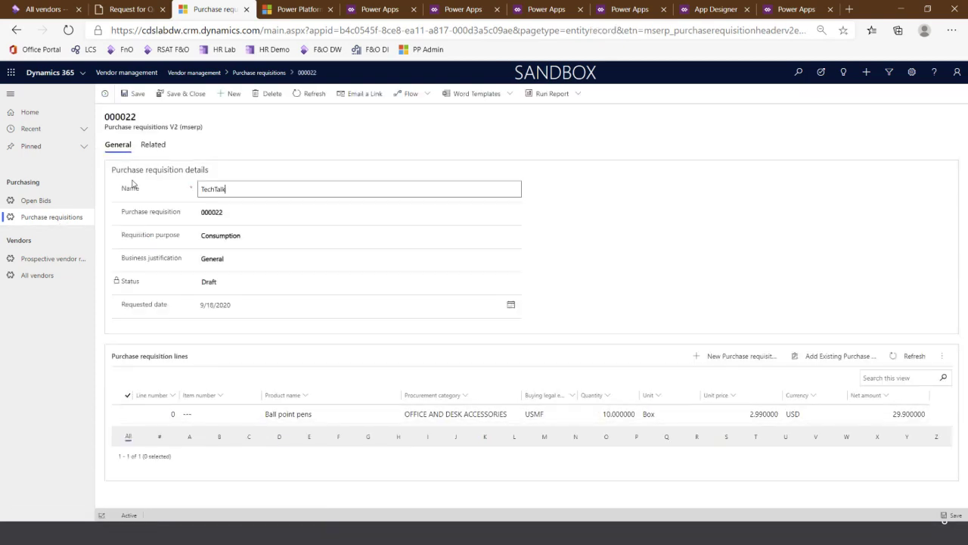
click(600, 416)
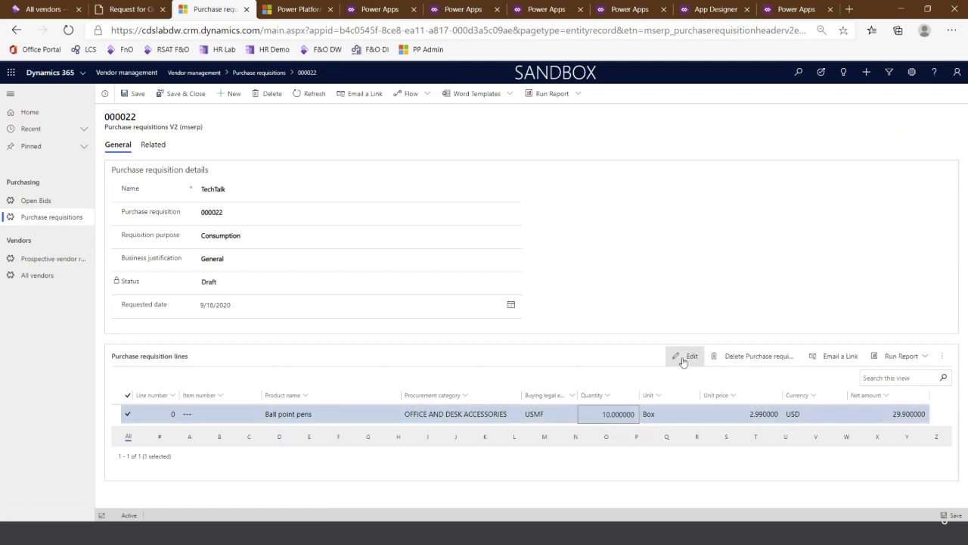
click(684, 356)
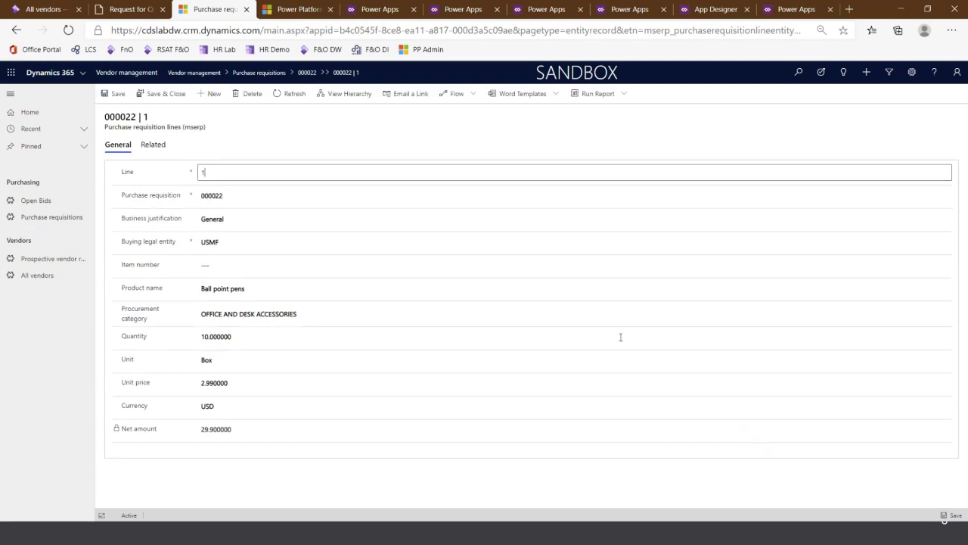
Set the ball point pens line's quantity to 100, and save and close the line
click(251, 336)
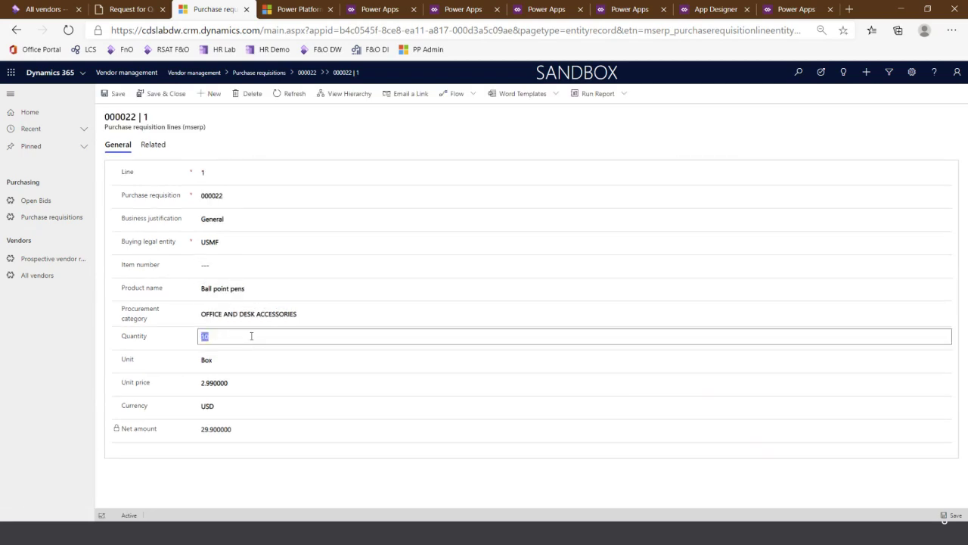
text(100)
key(Tab)
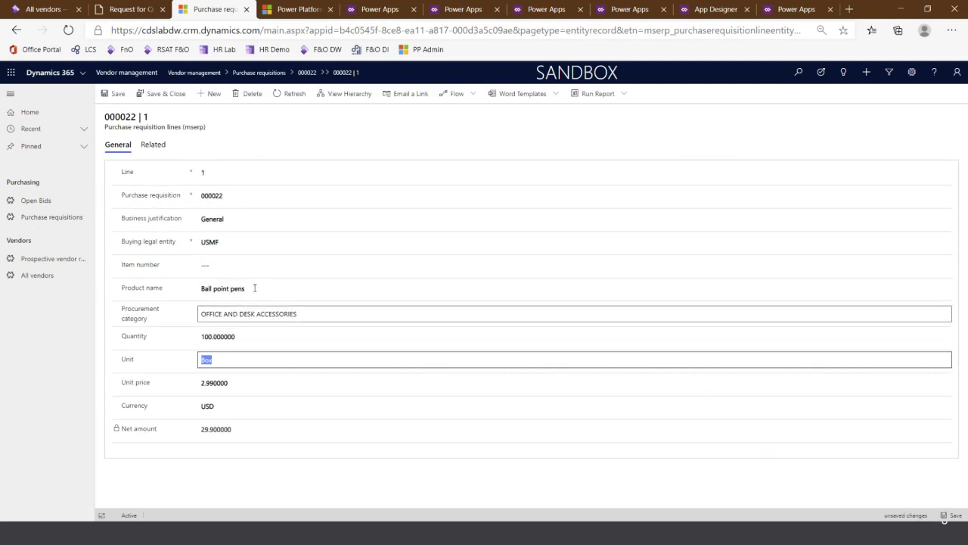
click(165, 94)
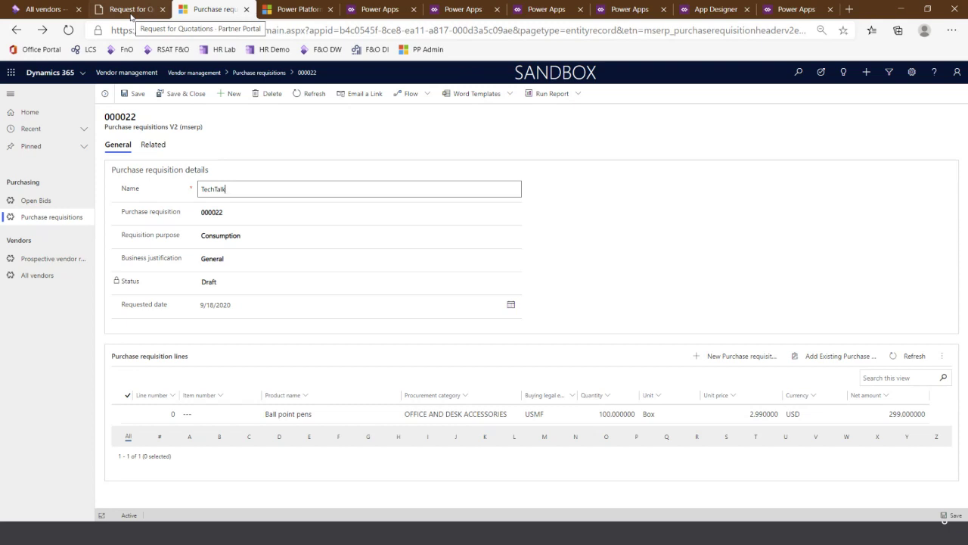
Switch to Finance and Operations, search for "all p re" and open the TechTalk requisition from the All purchase requisitions list
click(42, 11)
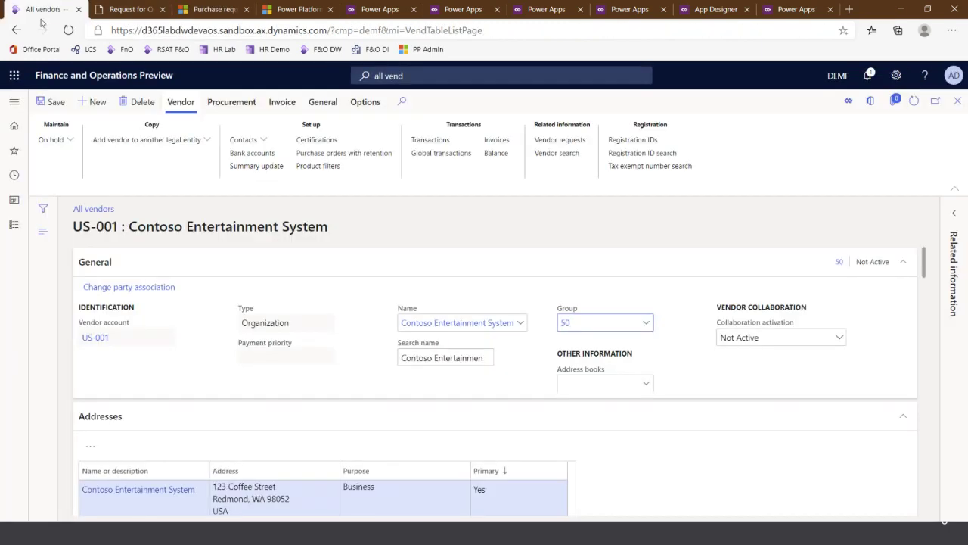
click(408, 71)
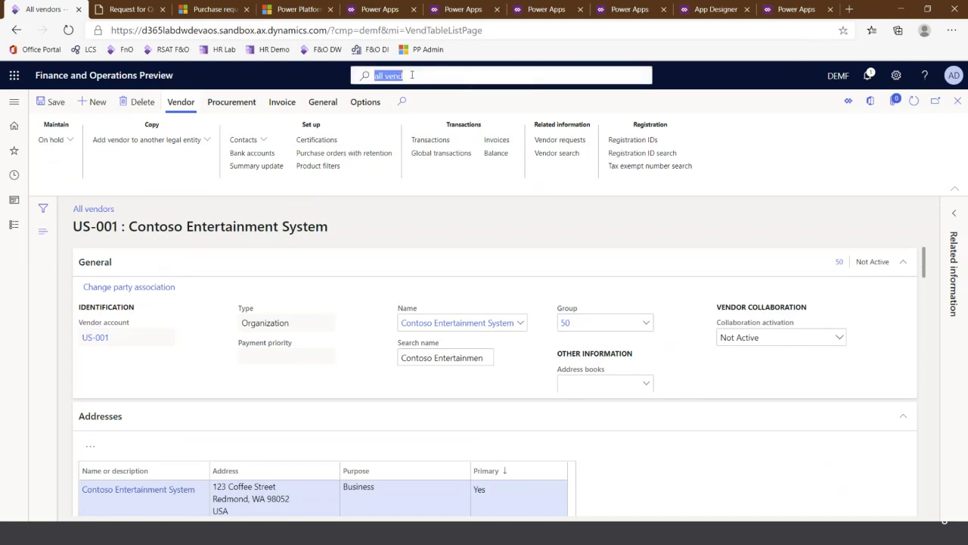
key(BackSpace)
text(all p re)
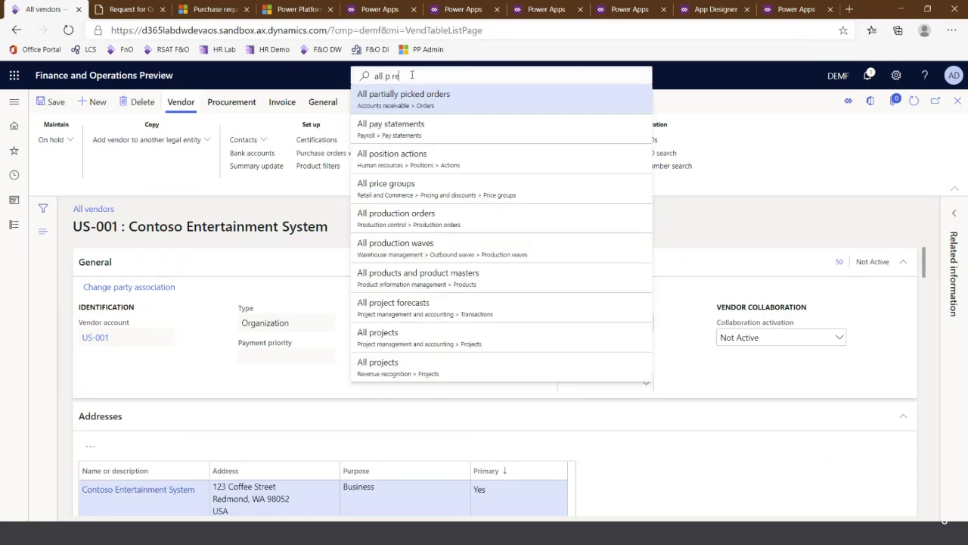
click(412, 97)
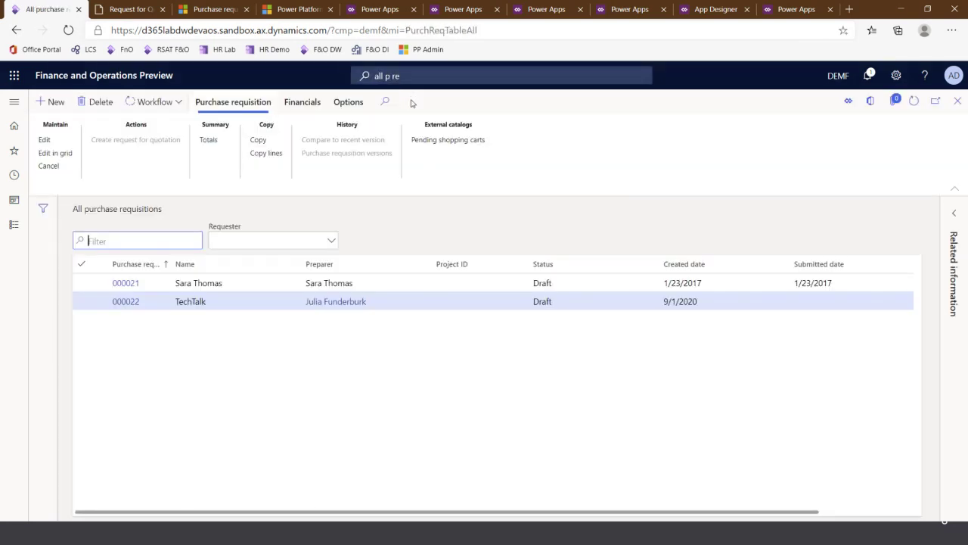
click(129, 303)
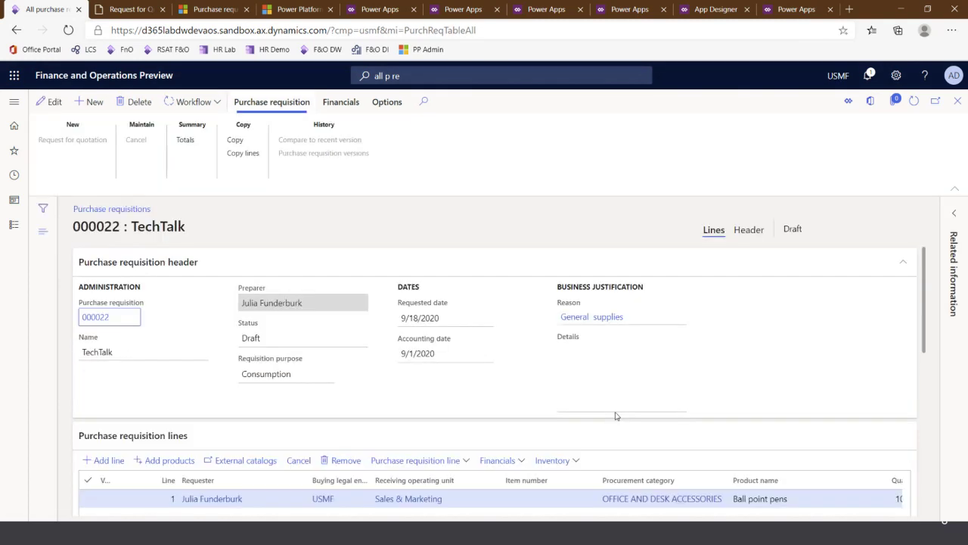
Check the ball point pens line's quantity, change it to 10,000 and save the purchase requisition
scroll(598, 454, down, 1)
scroll(540, 477, right, 2)
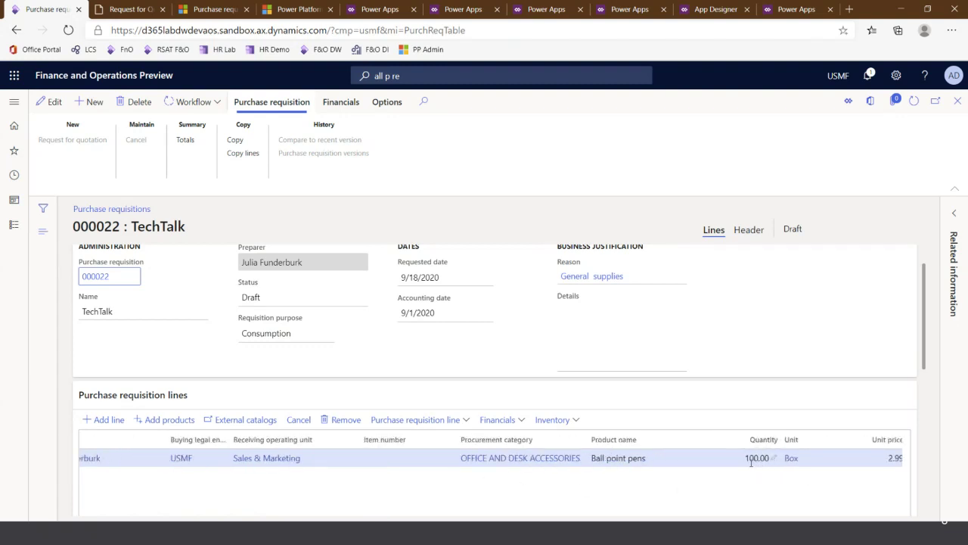
click(772, 460)
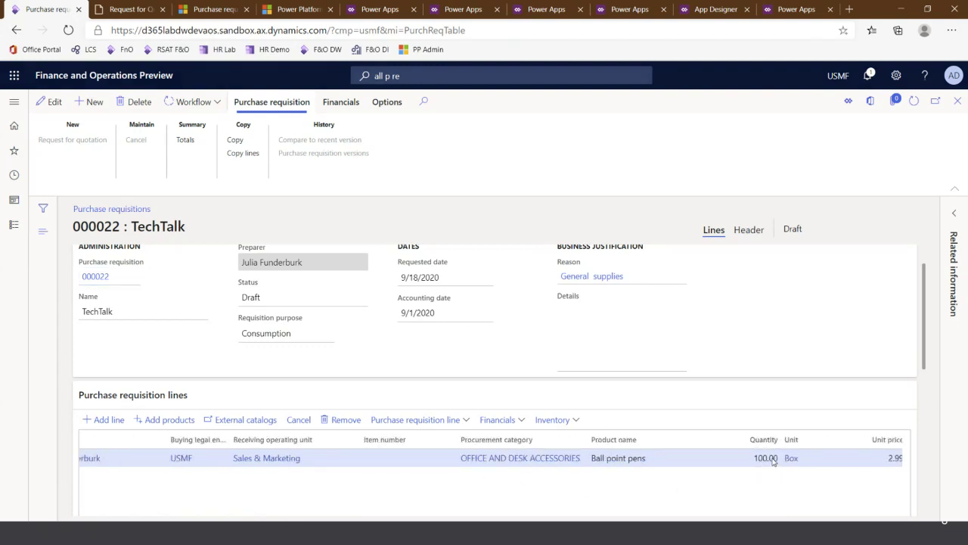
click(773, 459)
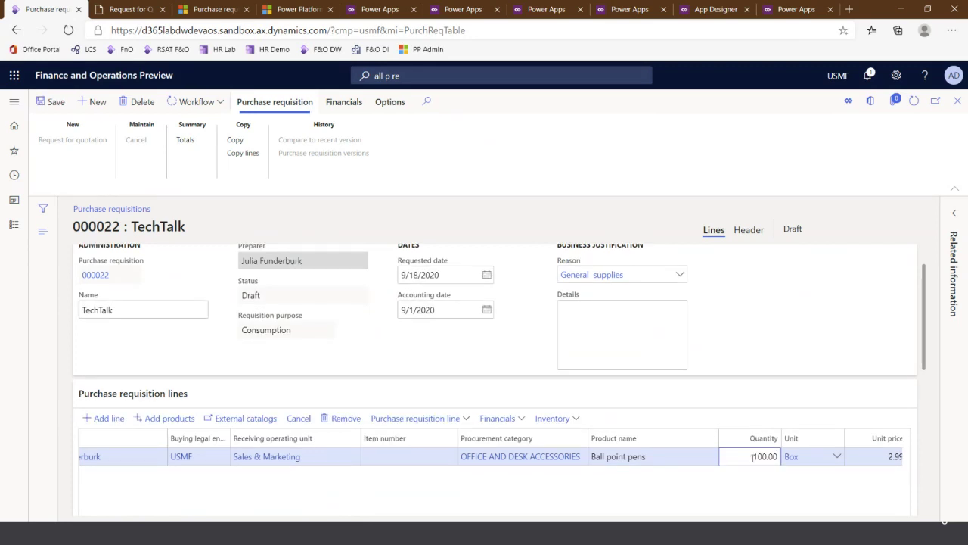
double_click(773, 461)
text(10,000)
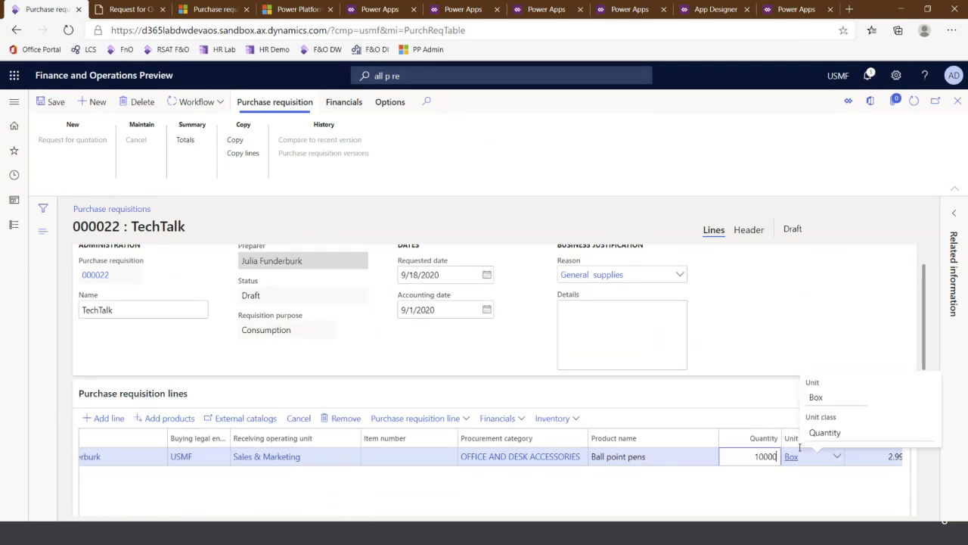
key(Tab)
click(49, 101)
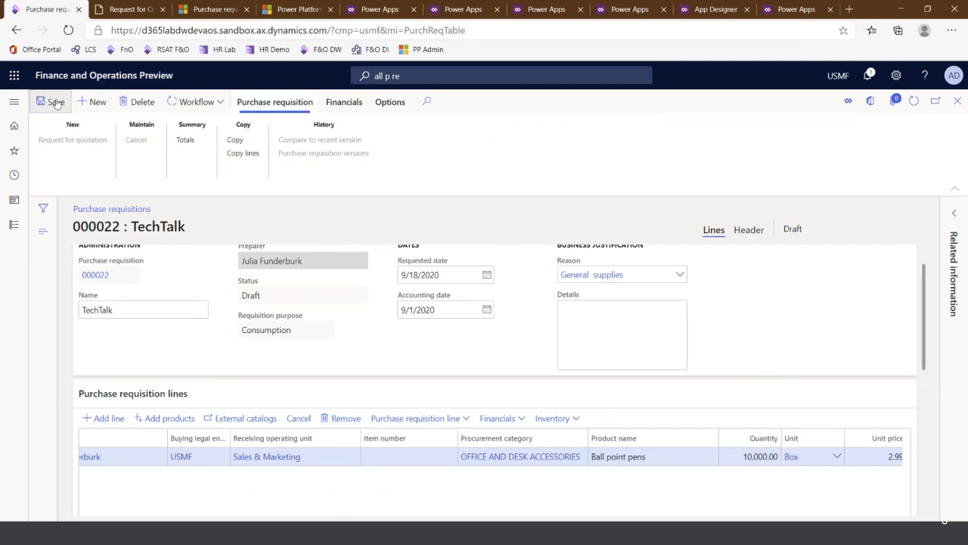
Switch to Dynamics 365 and refresh the TechTalk purchase requisition to check its line quantity
click(235, 10)
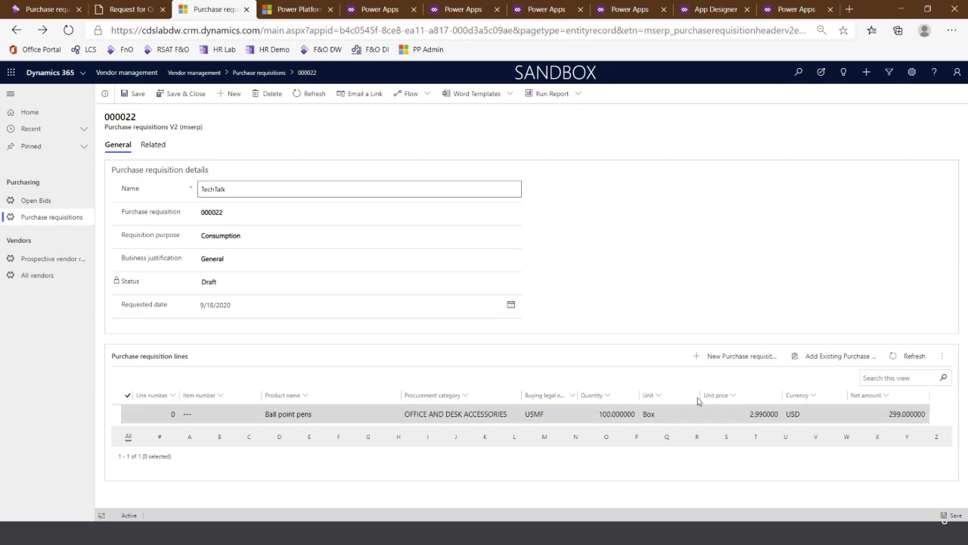
click(310, 94)
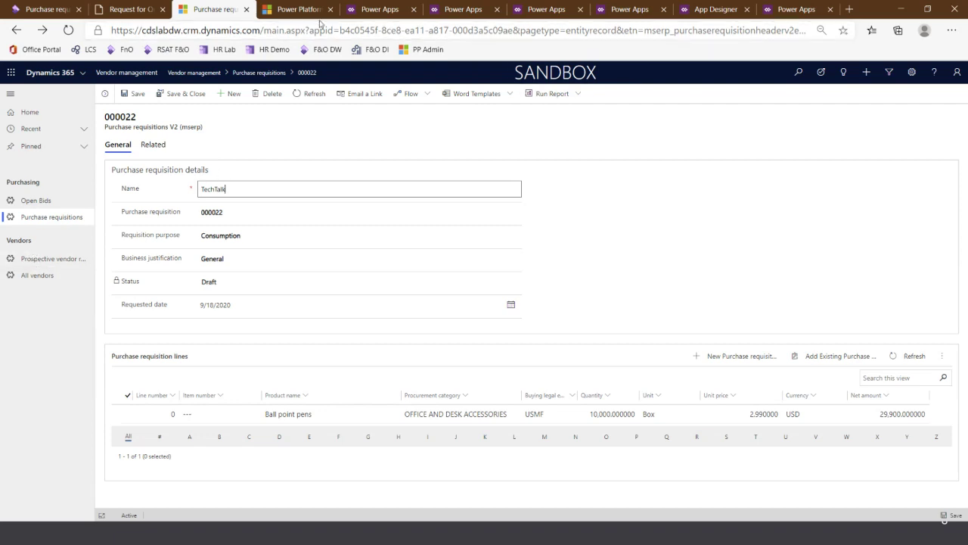
Switch to the Power Platform admin center and open the Products task's field mappings in the CDS Tech Talk data integration project
click(299, 9)
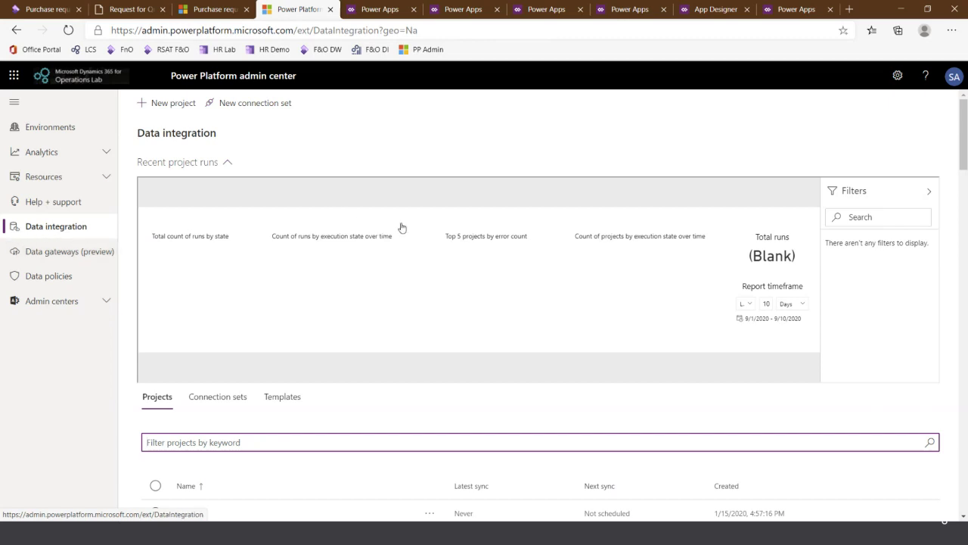
scroll(262, 408, down, 5)
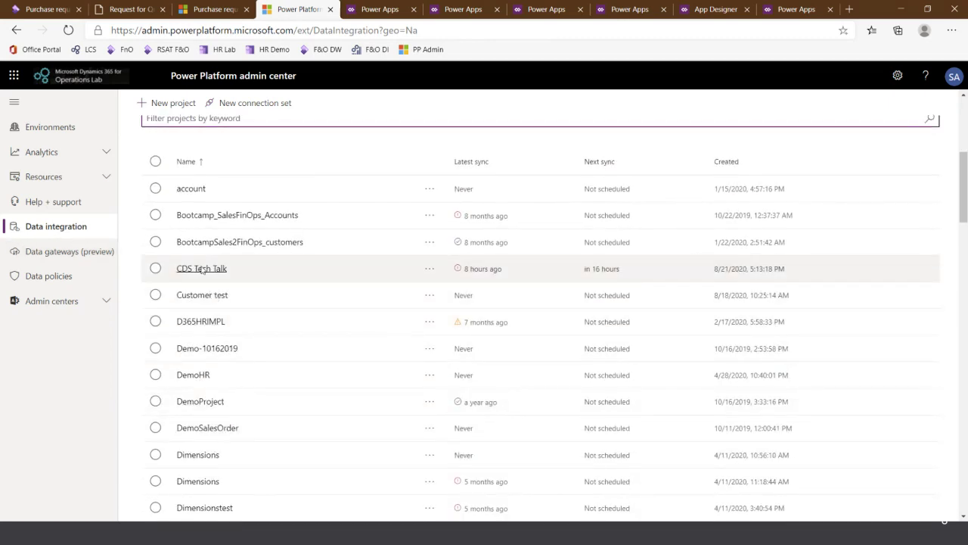
click(190, 270)
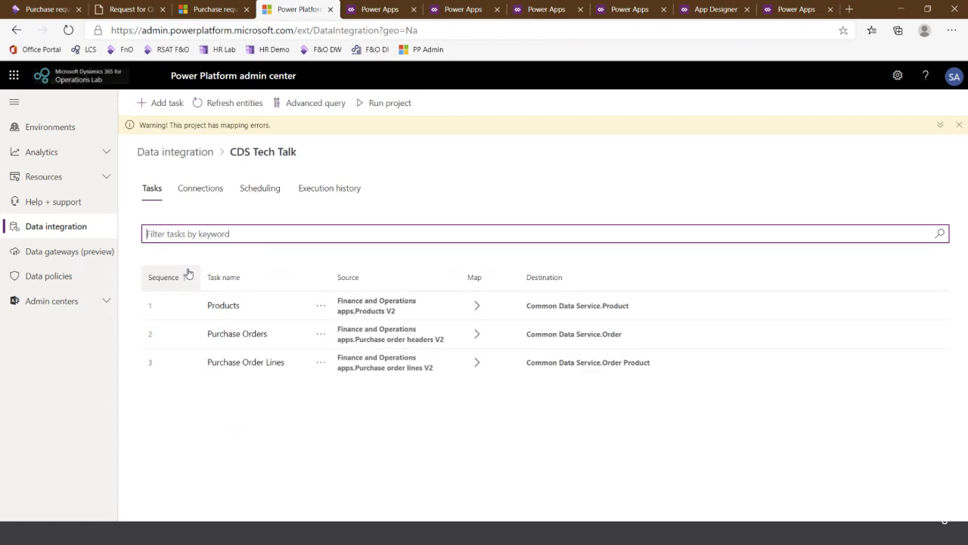
click(476, 305)
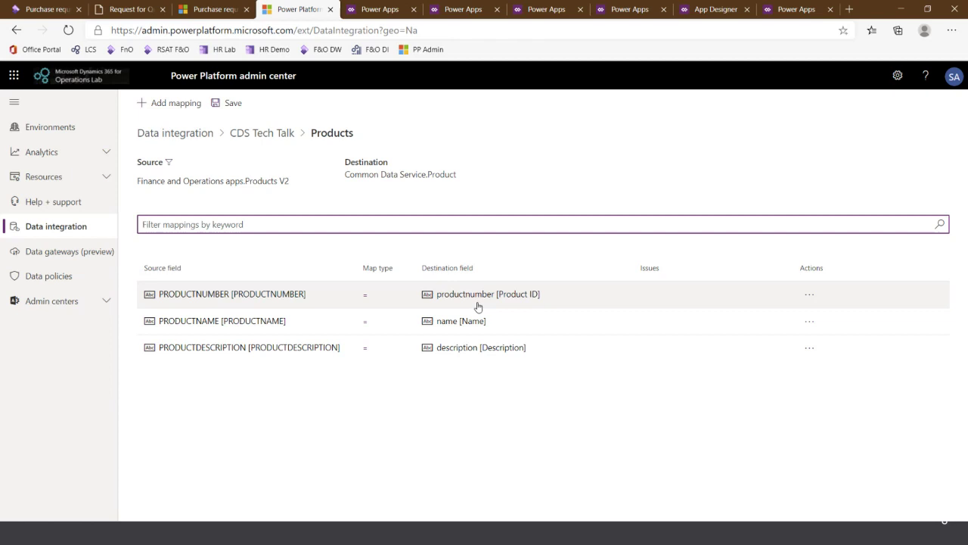
Add a blank mapping to the Products task, view its selectable source fields without choosing one, and delete the blank mapping
click(166, 105)
click(166, 375)
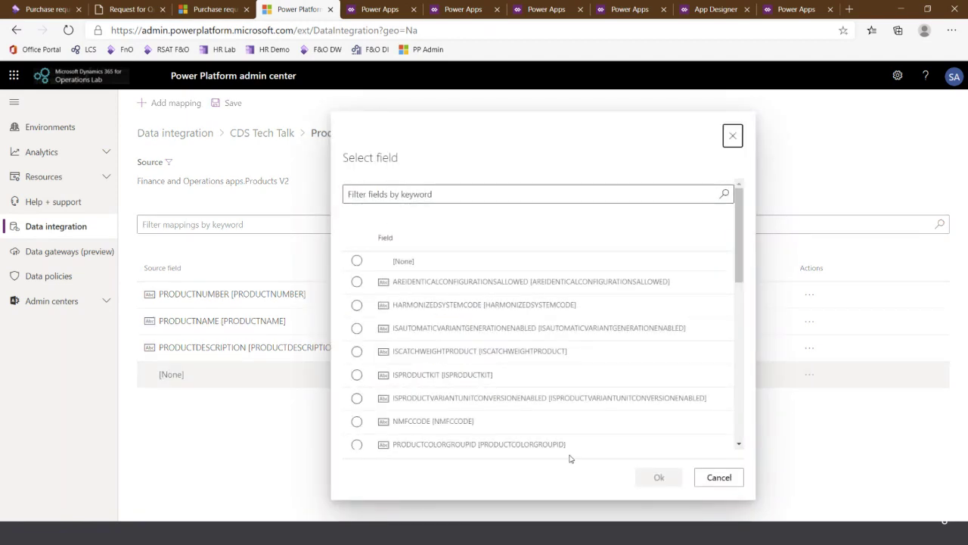
click(715, 478)
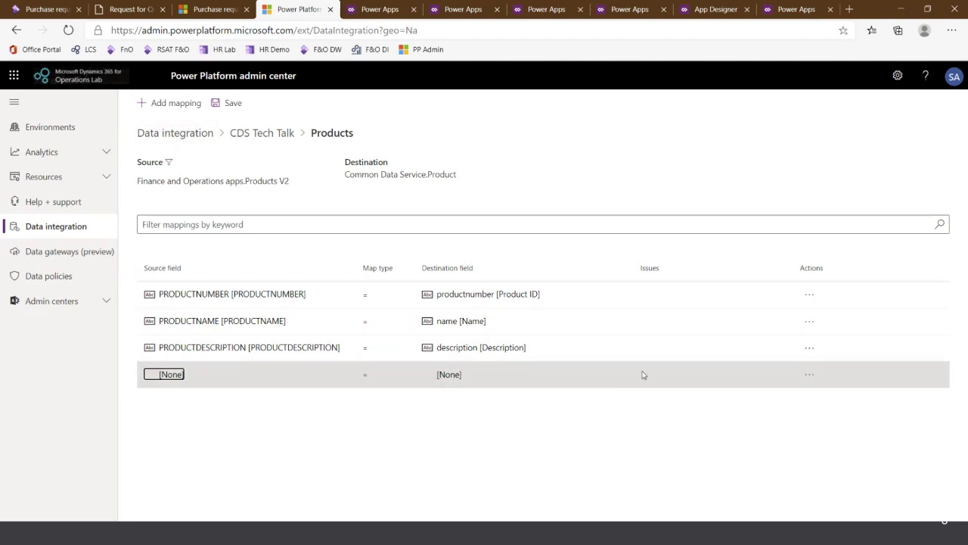
click(809, 374)
click(827, 416)
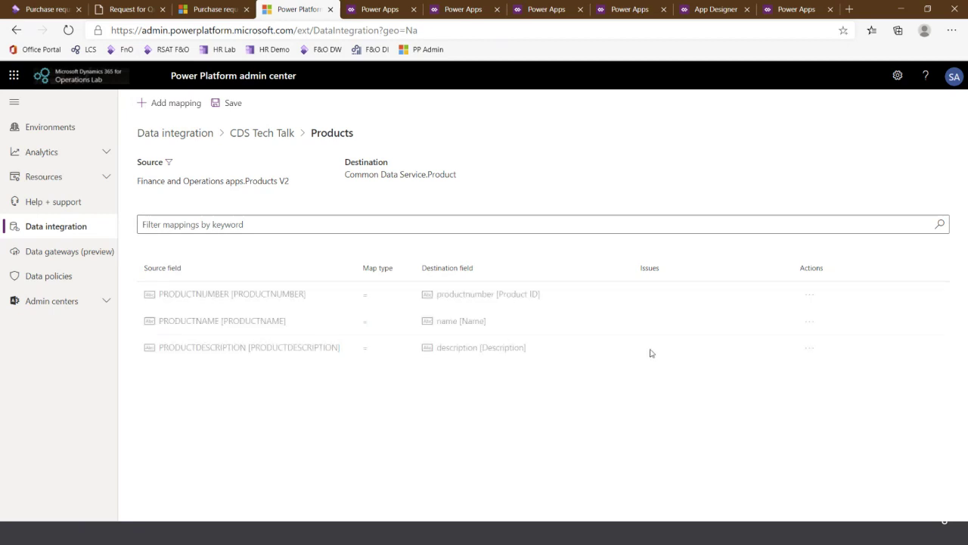
Return to the CDS Tech Talk project and examine its scheduling settings and the available frequency units
click(266, 133)
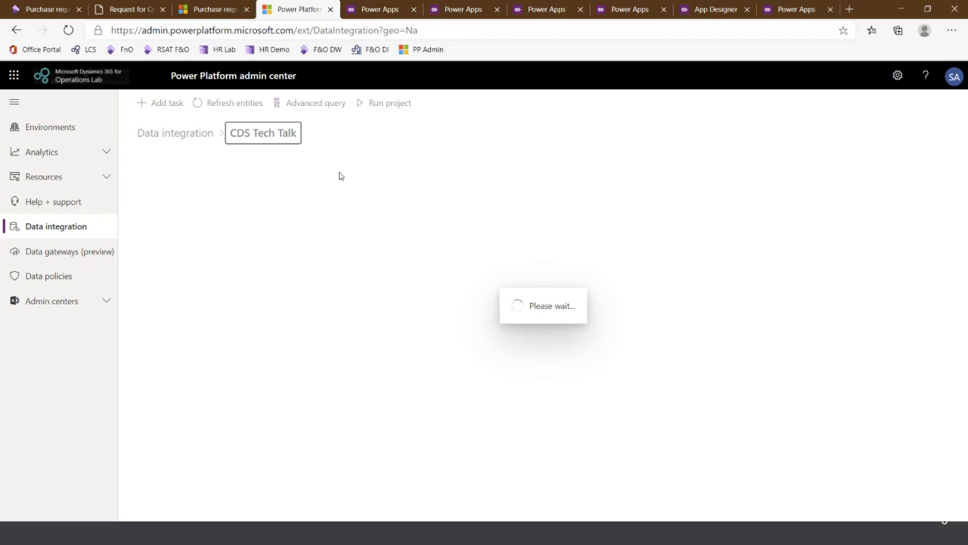
click(258, 195)
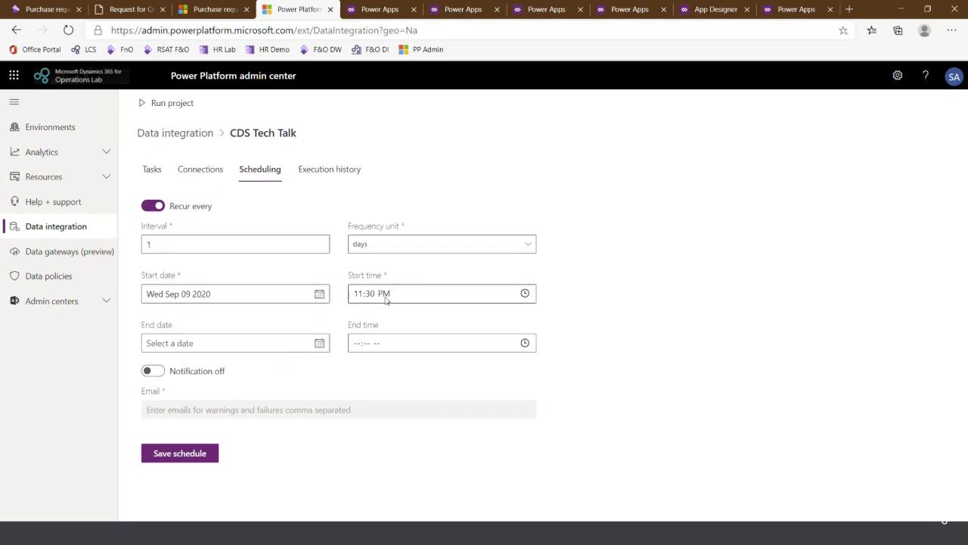
click(481, 250)
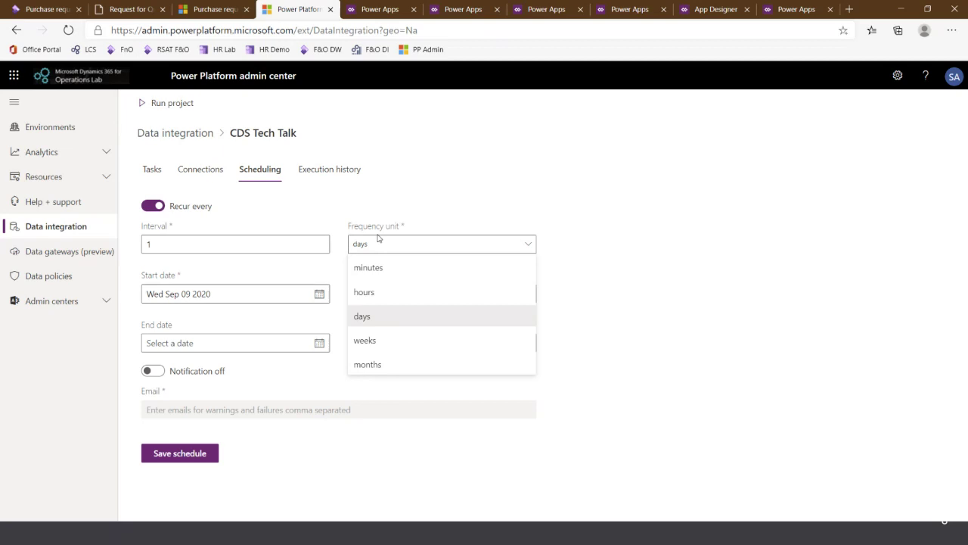
click(425, 206)
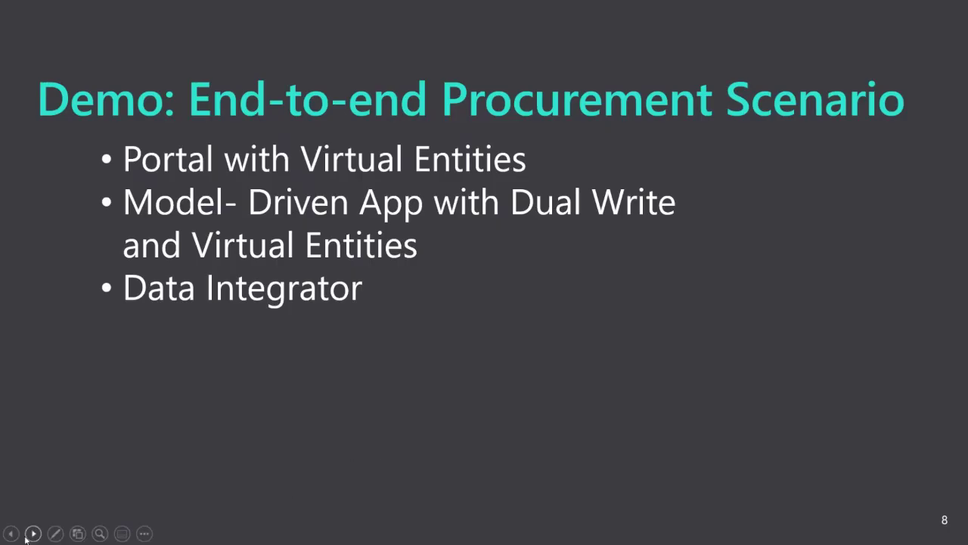
click(34, 533)
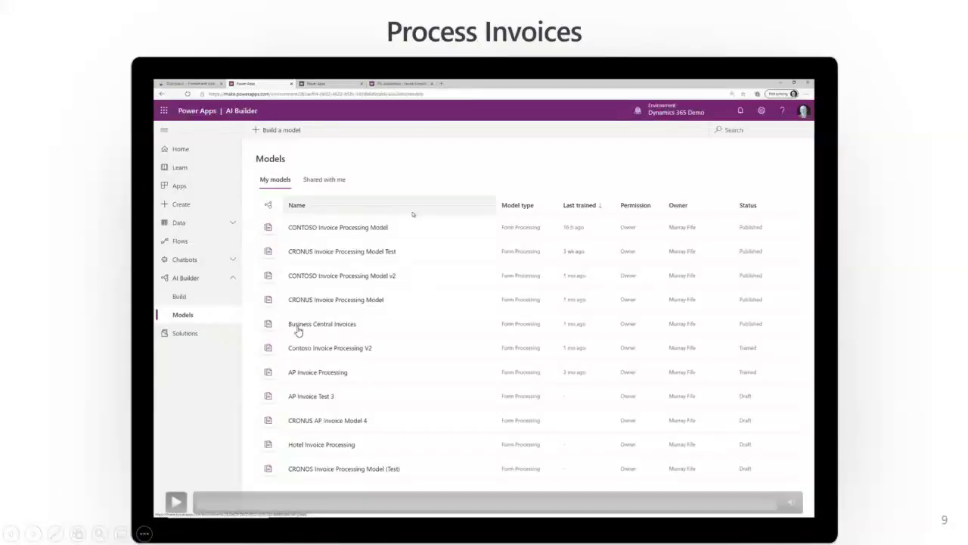
click(176, 501)
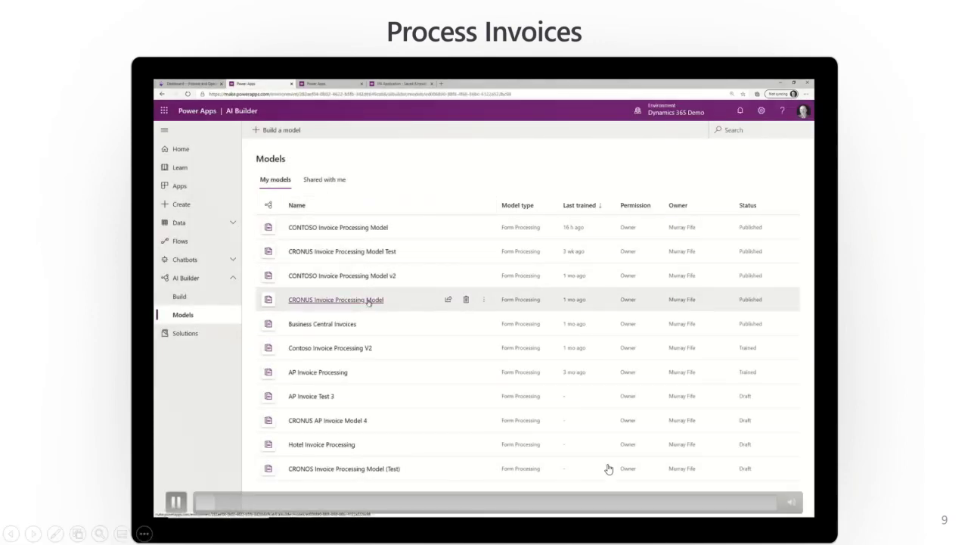
click(34, 534)
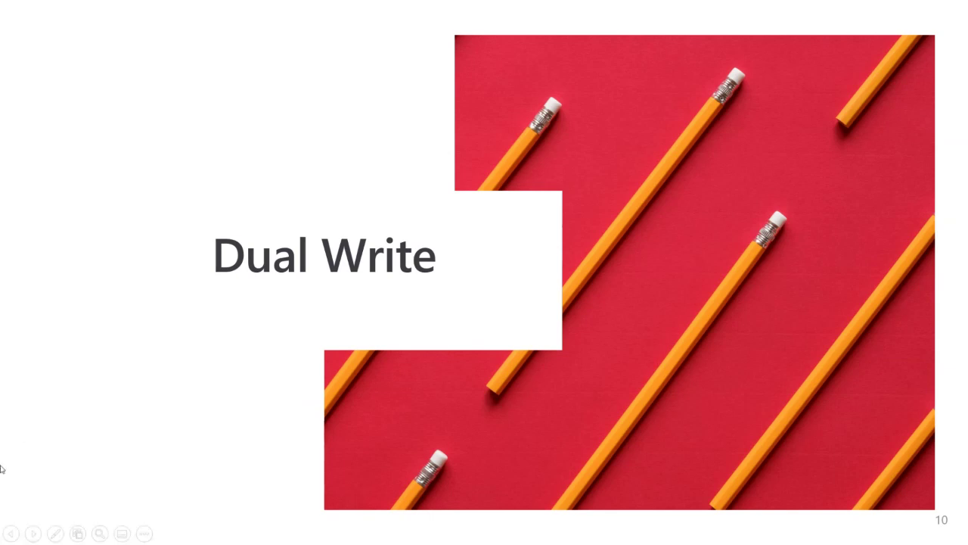
click(30, 536)
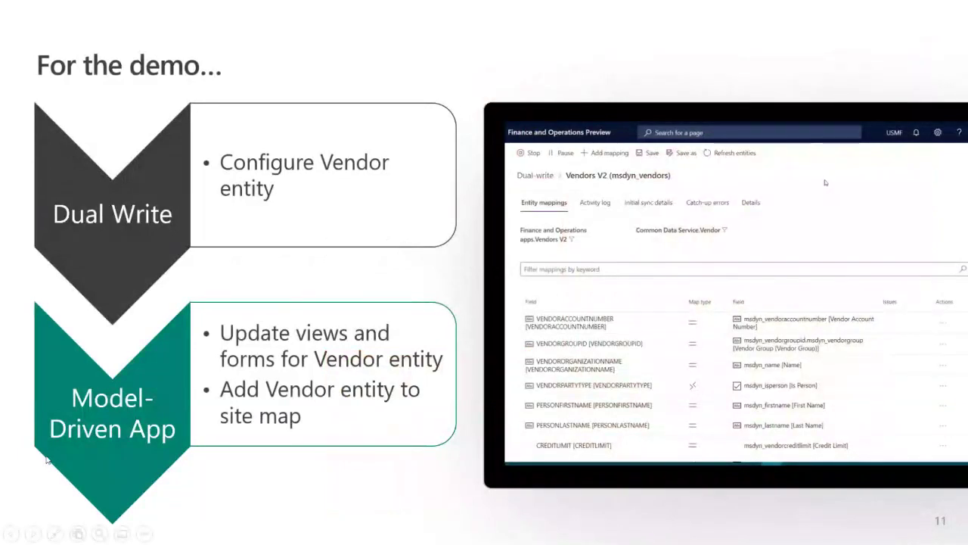